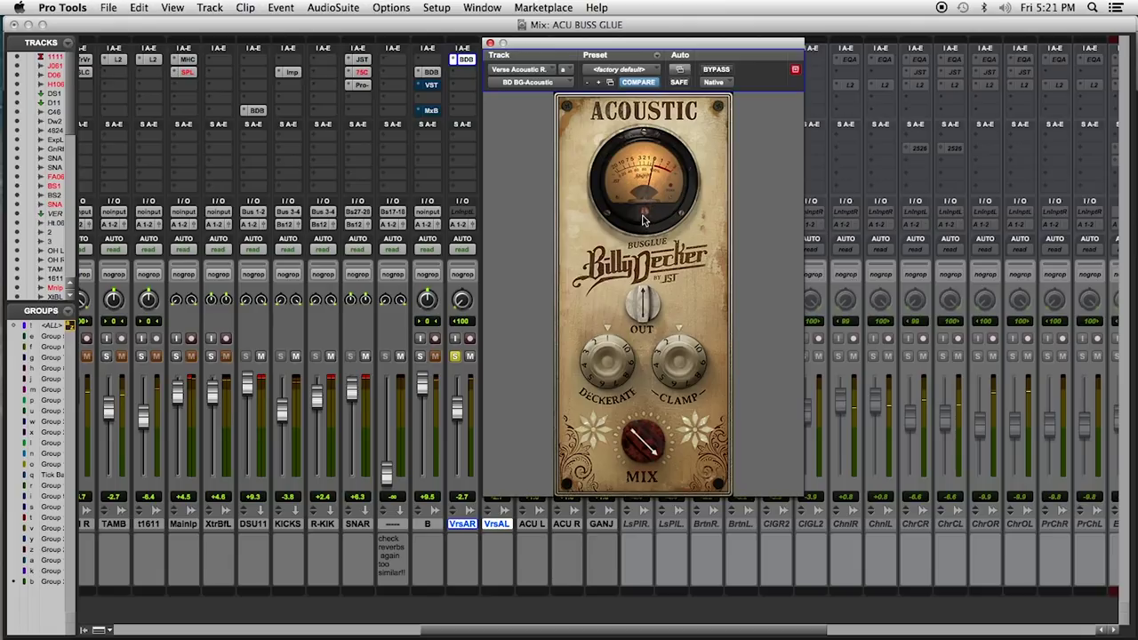
Play the session, set the screw control beneath the BD BG-Acoustic VU meter to 22.93, and move the plug-in window clear of the VrsAL channel.
{"action": "key", "text": "space"}
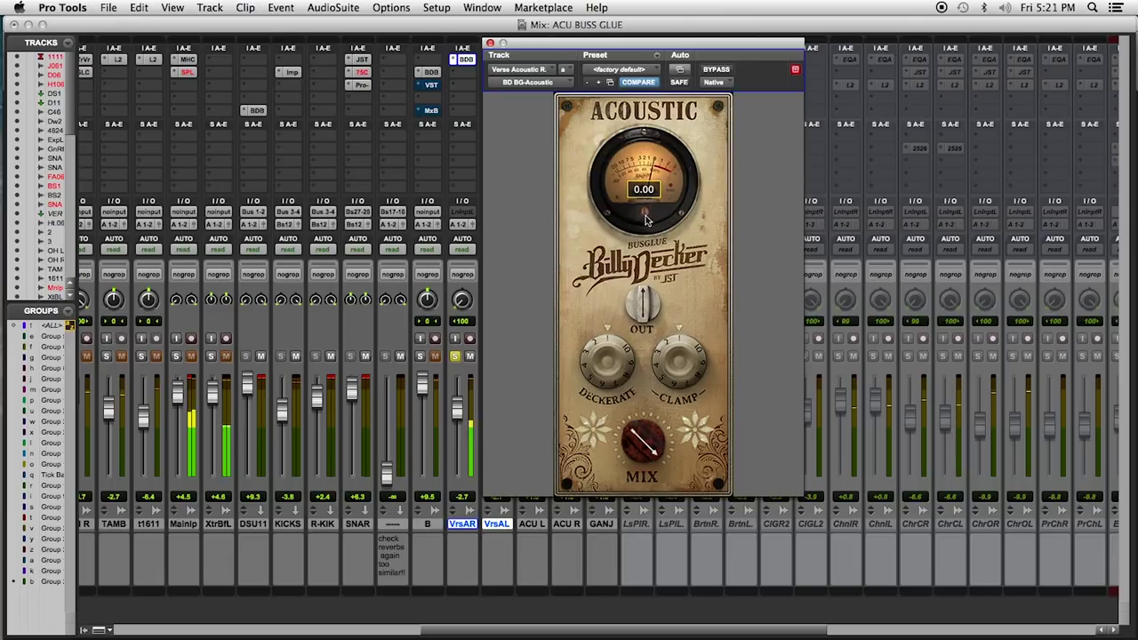
{"action": "left_click_drag", "start_coordinate": [646, 216], "coordinate": [633, 350]}
{"action": "left_click_drag", "start_coordinate": [649, 236], "coordinate": [653, 195]}
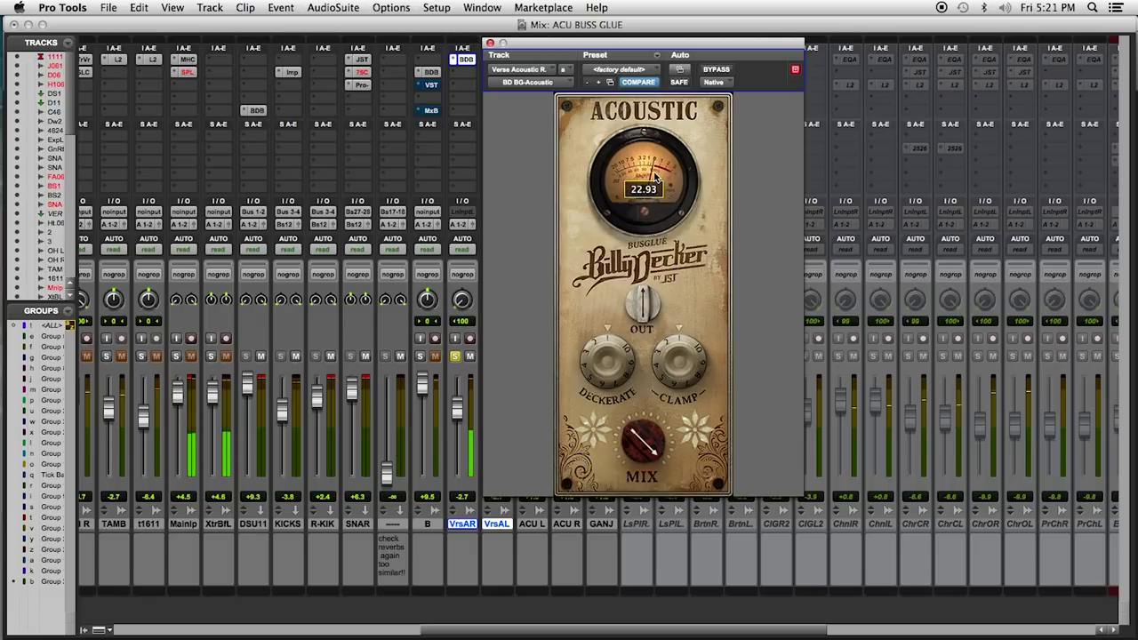
{"action": "left_click_drag", "start_coordinate": [655, 178], "coordinate": [654, 179]}
{"action": "left_click_drag", "start_coordinate": [560, 53], "coordinate": [720, 60]}
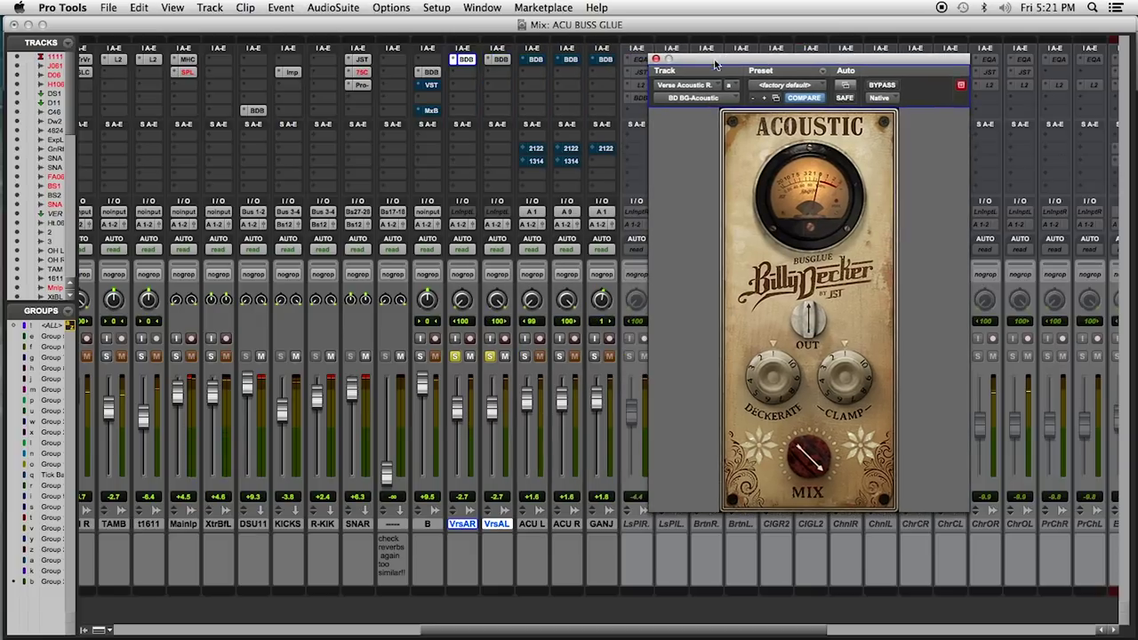
Sweep the Clamp knob up to 100.00 during playback, then back it off to a moderate amount.
{"action": "mouse_move", "coordinate": [824, 385]}
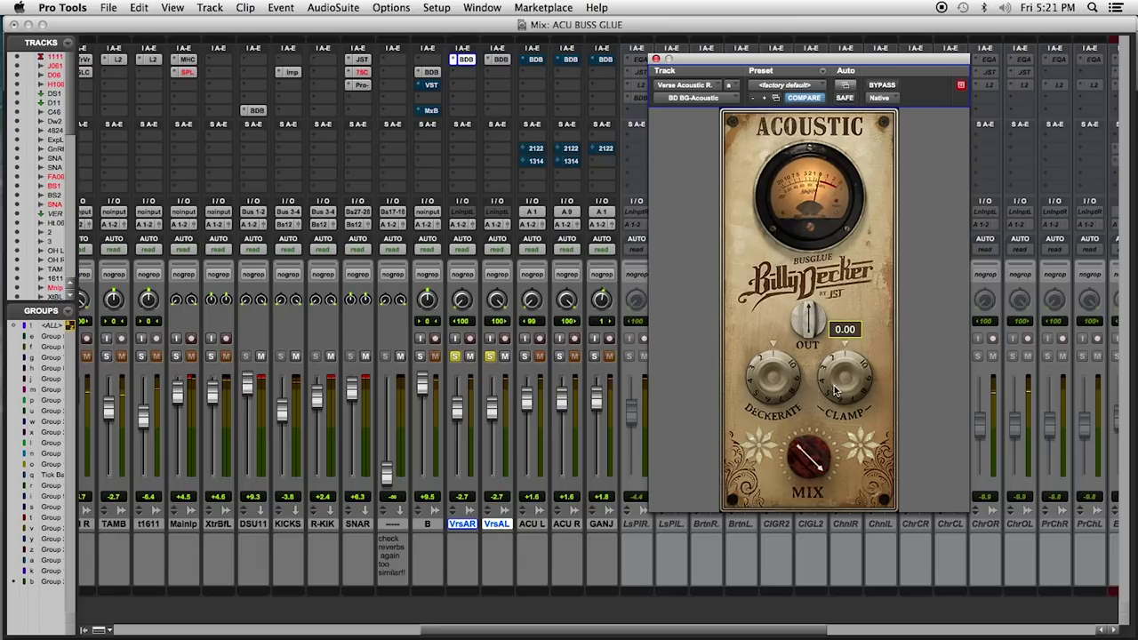
{"action": "left_click_drag", "start_coordinate": [834, 391], "coordinate": [844, 341]}
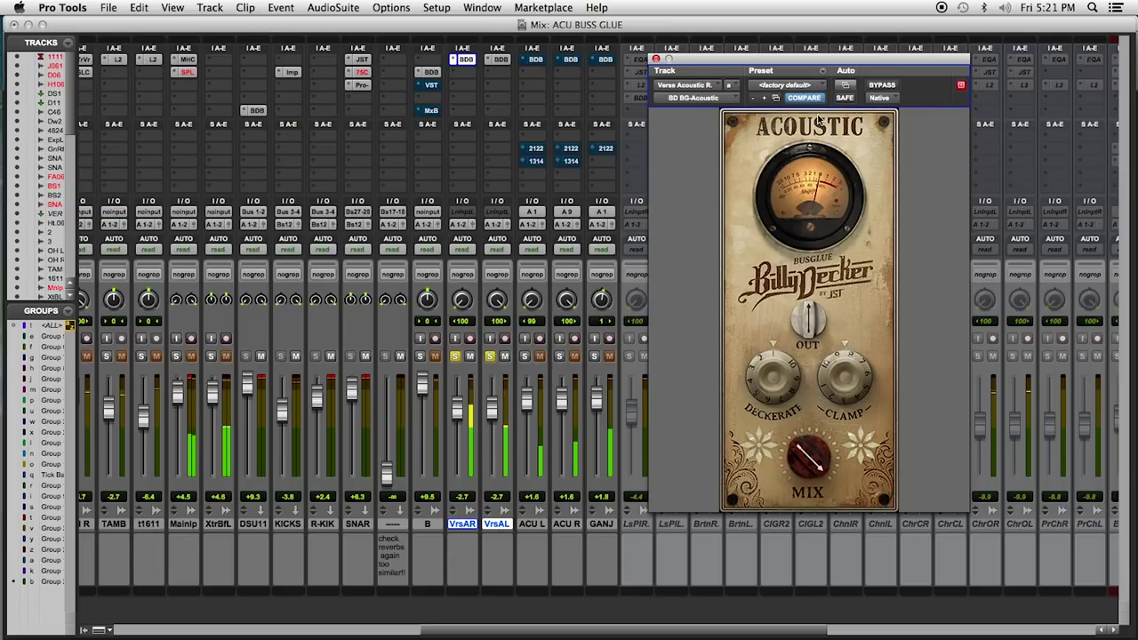
{"action": "left_click_drag", "start_coordinate": [815, 61], "coordinate": [753, 52]}
{"action": "mouse_move", "coordinate": [793, 315]}
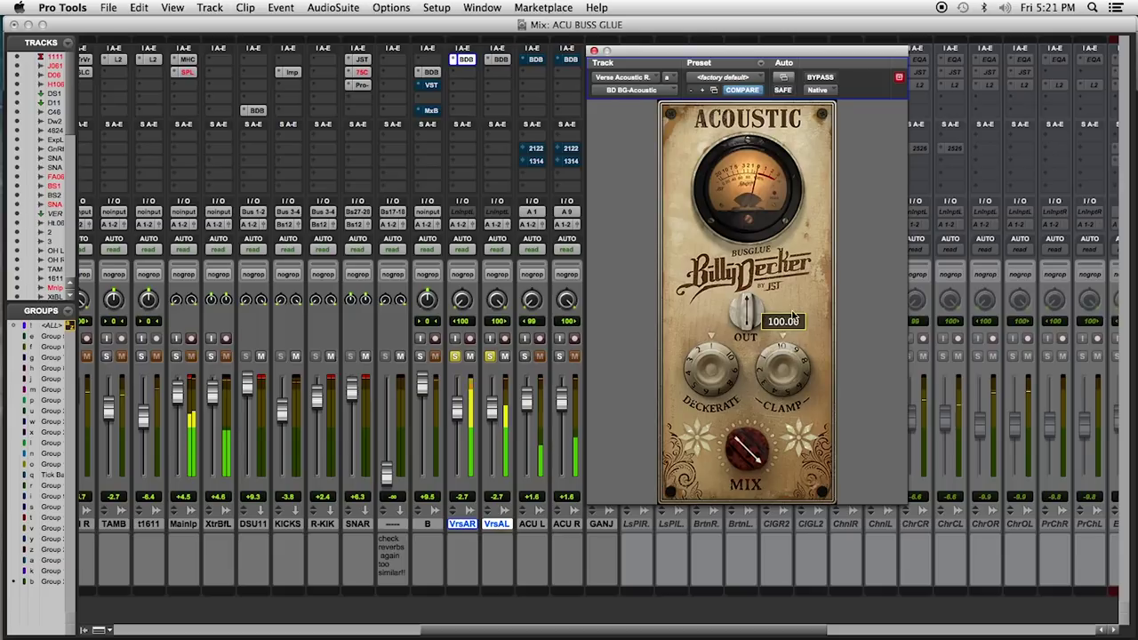
{"action": "left_click_drag", "start_coordinate": [795, 367], "coordinate": [771, 389]}
Set the screw control beneath the VU meter to 44.63 and fine-tune the Clamp amount.
{"action": "mouse_move", "coordinate": [748, 220]}
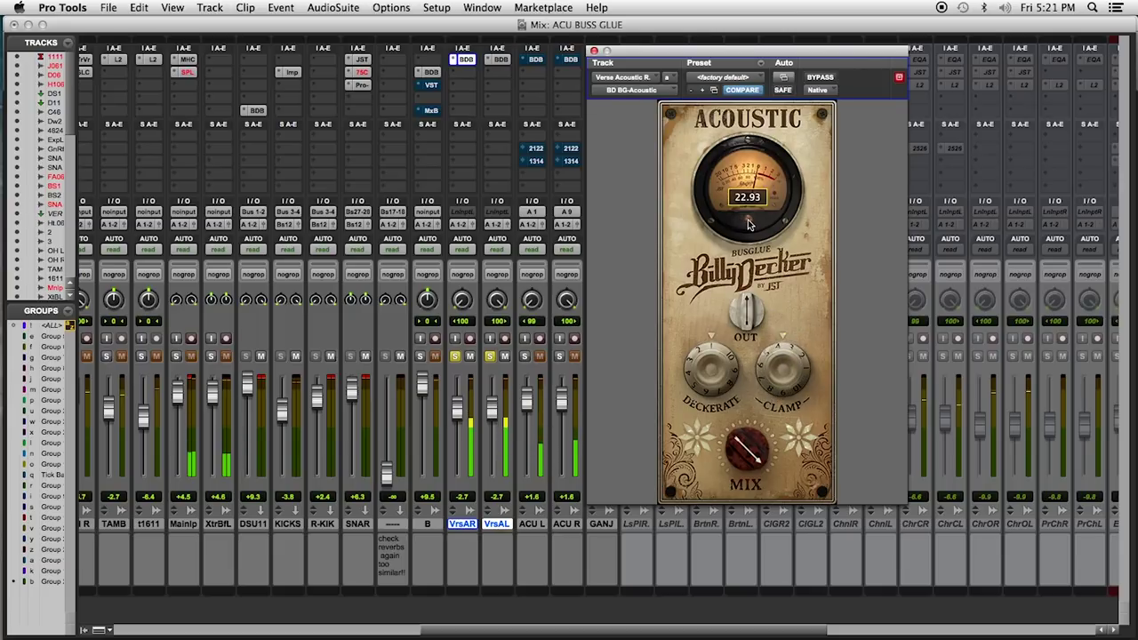
{"action": "left_click_drag", "start_coordinate": [751, 217], "coordinate": [743, 237]}
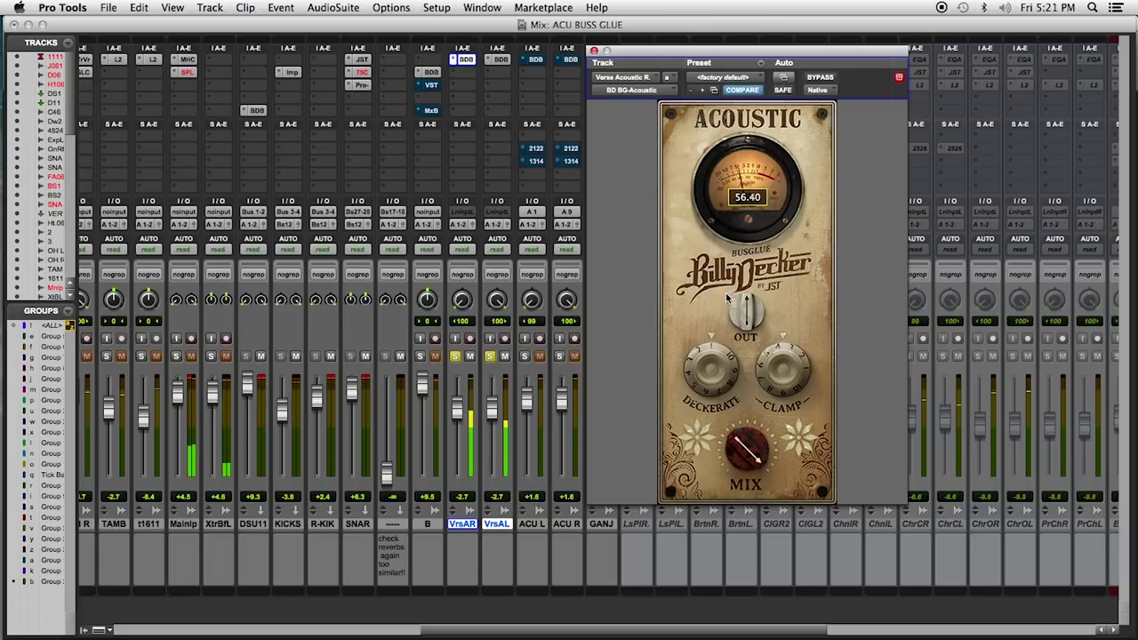
{"action": "left_click_drag", "start_coordinate": [793, 357], "coordinate": [793, 351]}
{"action": "mouse_move", "coordinate": [747, 227]}
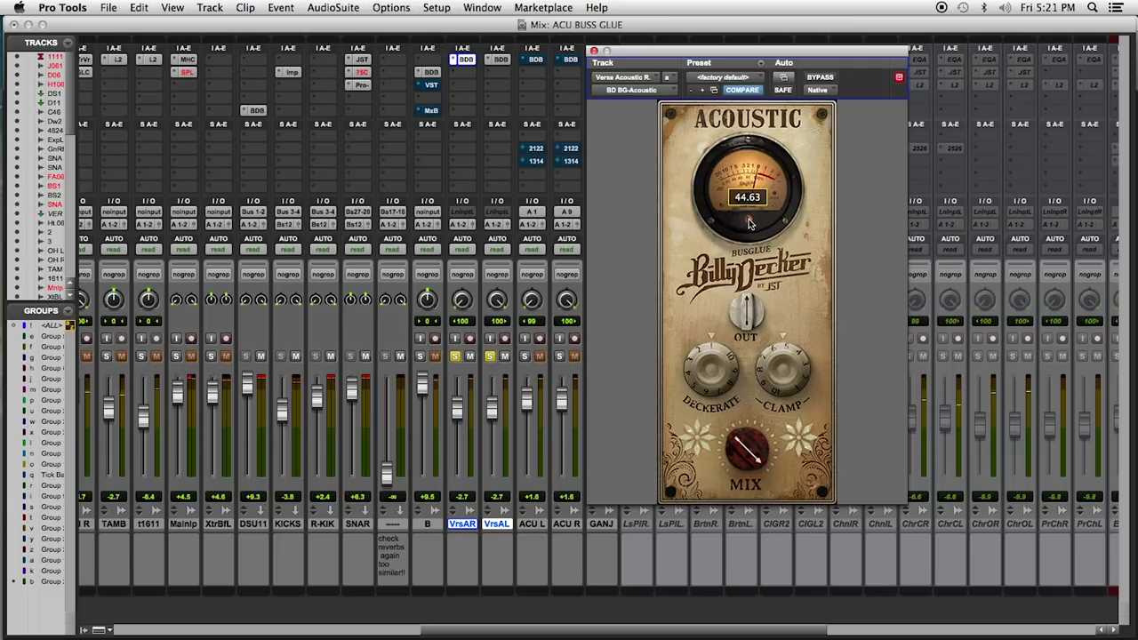
{"action": "mouse_move", "coordinate": [781, 400]}
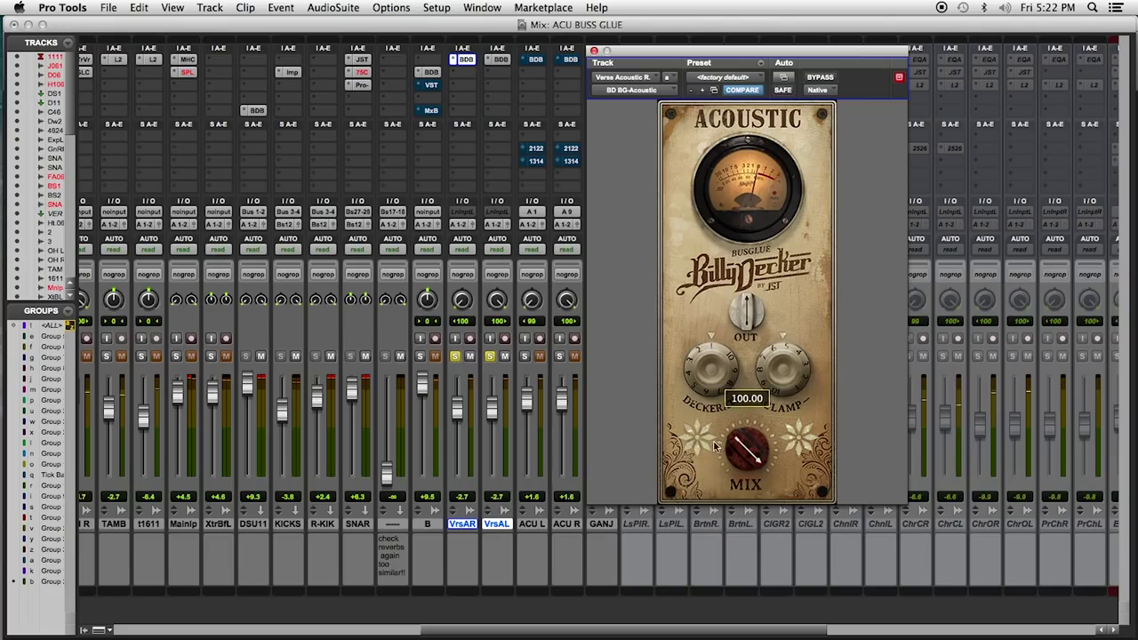
Play the verse acoustics, set Deckerate to about 43.32, and try the Mix knob, leaving it at 100.00.
{"action": "key", "text": "space"}
{"action": "left_click_drag", "start_coordinate": [710, 379], "coordinate": [708, 363]}
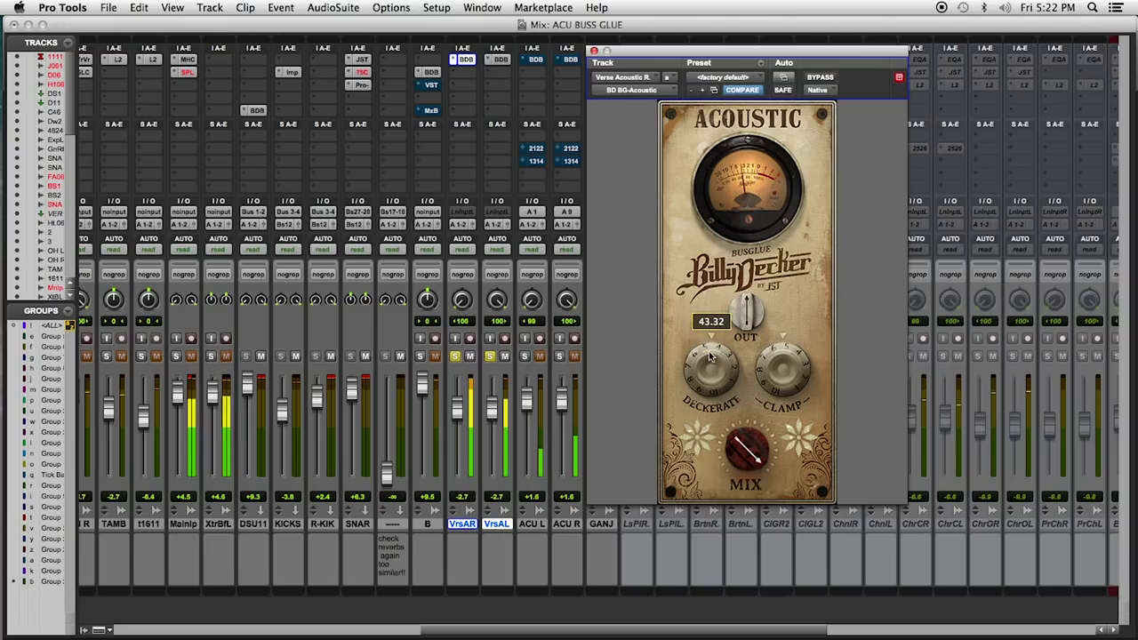
{"action": "mouse_move", "coordinate": [742, 442]}
{"action": "left_click_drag", "start_coordinate": [742, 442], "coordinate": [763, 360]}
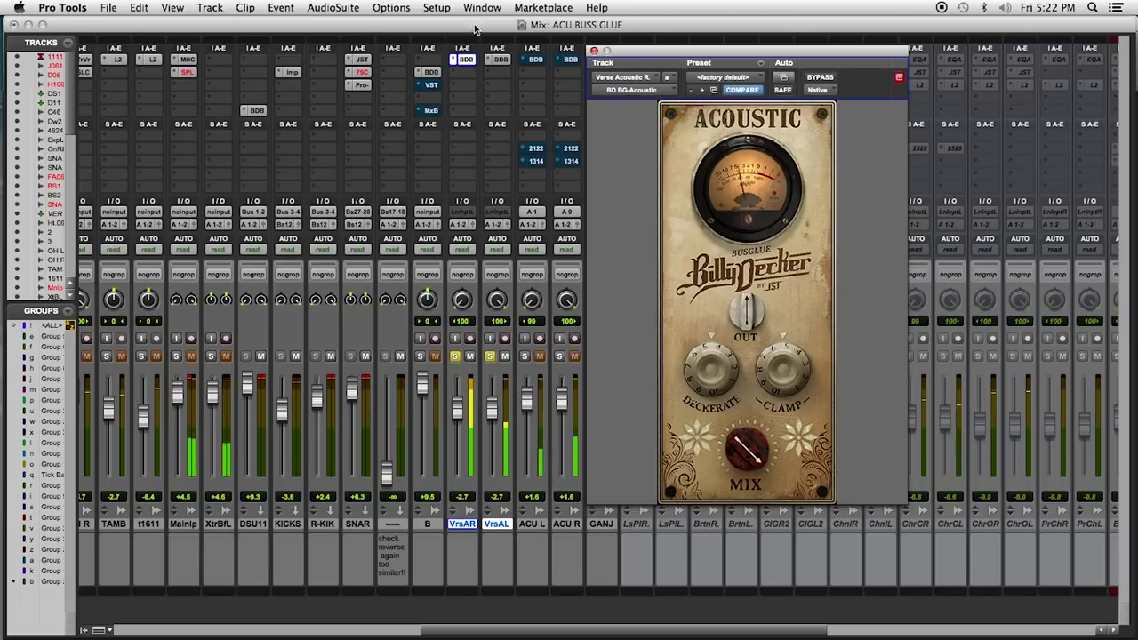
Select the Verse Acoustic L_01-15 clip in the Edit window for playback and return to the Mix window.
{"action": "left_click", "coordinate": [503, 60]}
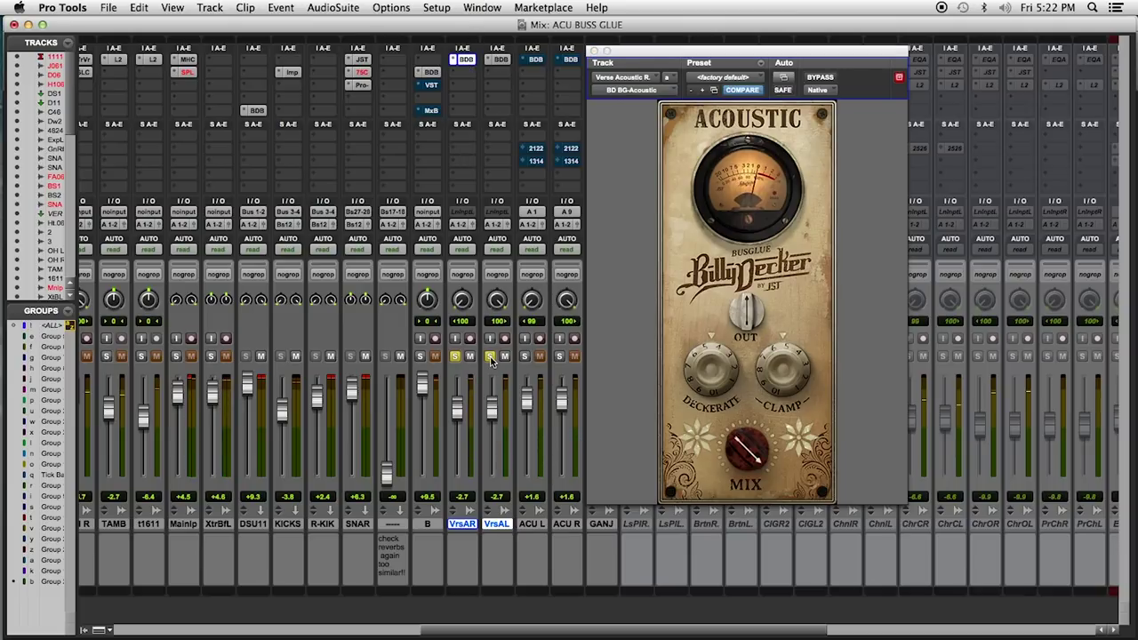
{"action": "key", "text": "super+equal"}
{"action": "left_click", "coordinate": [242, 404]}
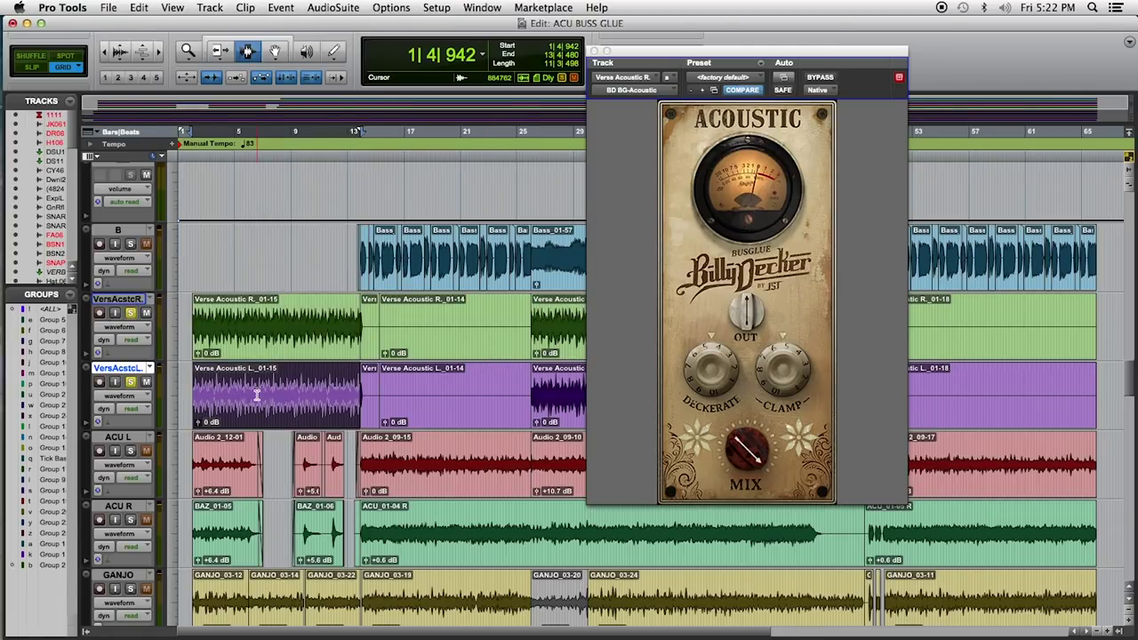
{"action": "key", "text": "super+equal"}
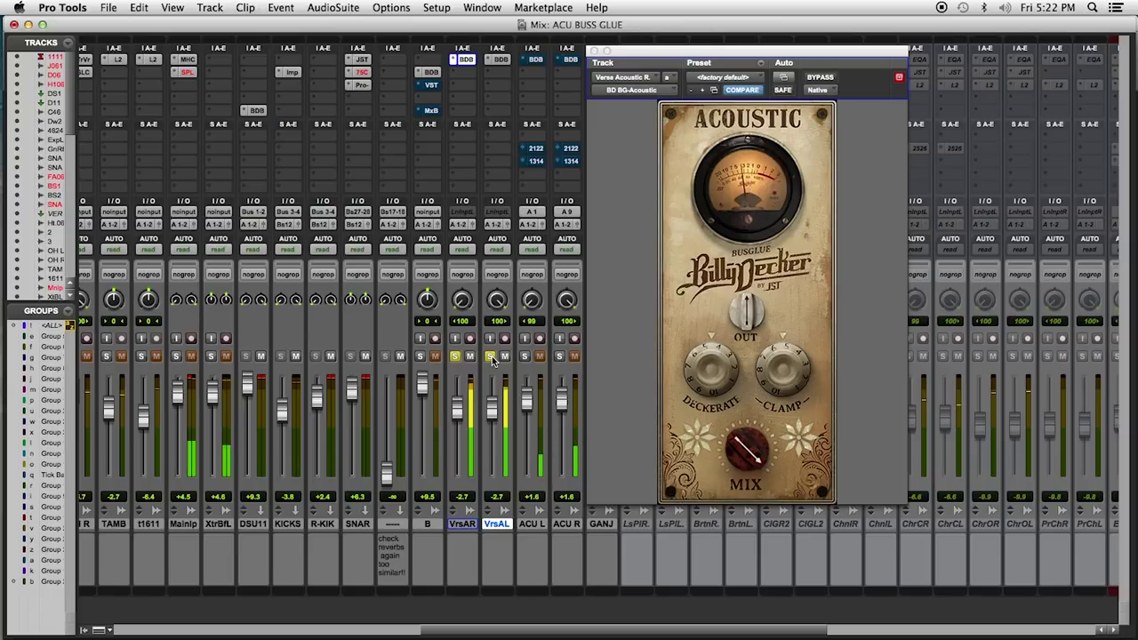
Readjust the VU meter screw and Clamp on the VrsAR plug-in while comparing the inserts on both verse acoustic tracks.
{"action": "left_click", "coordinate": [751, 224]}
{"action": "left_click_drag", "start_coordinate": [748, 232], "coordinate": [745, 259]}
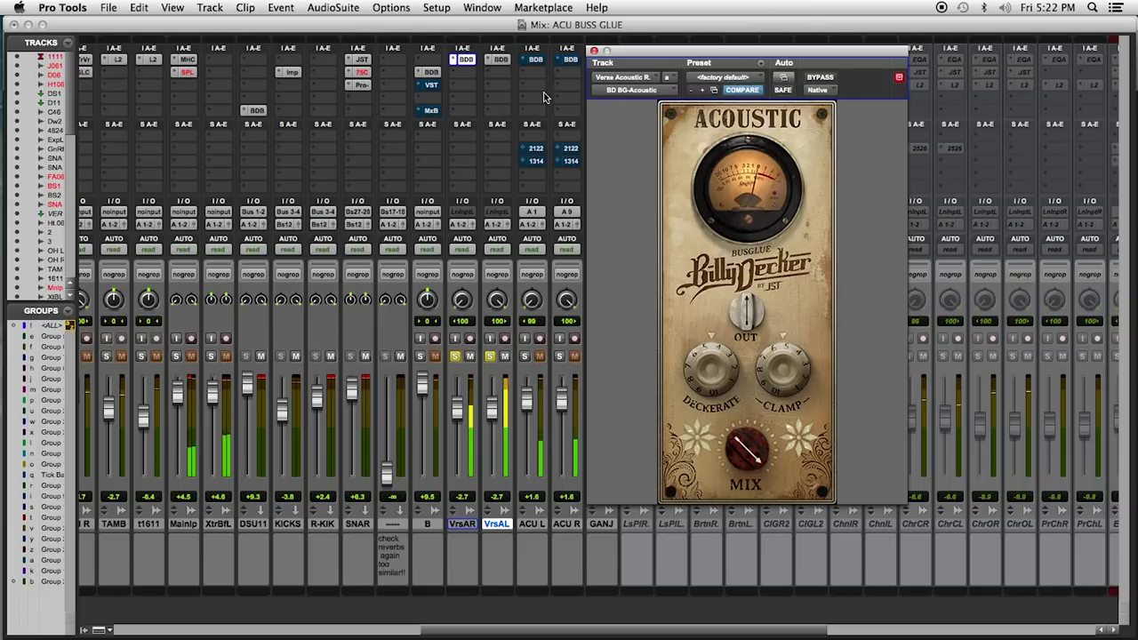
{"action": "left_click_drag", "start_coordinate": [465, 62], "coordinate": [498, 62]}
{"action": "left_click_drag", "start_coordinate": [784, 349], "coordinate": [785, 359]}
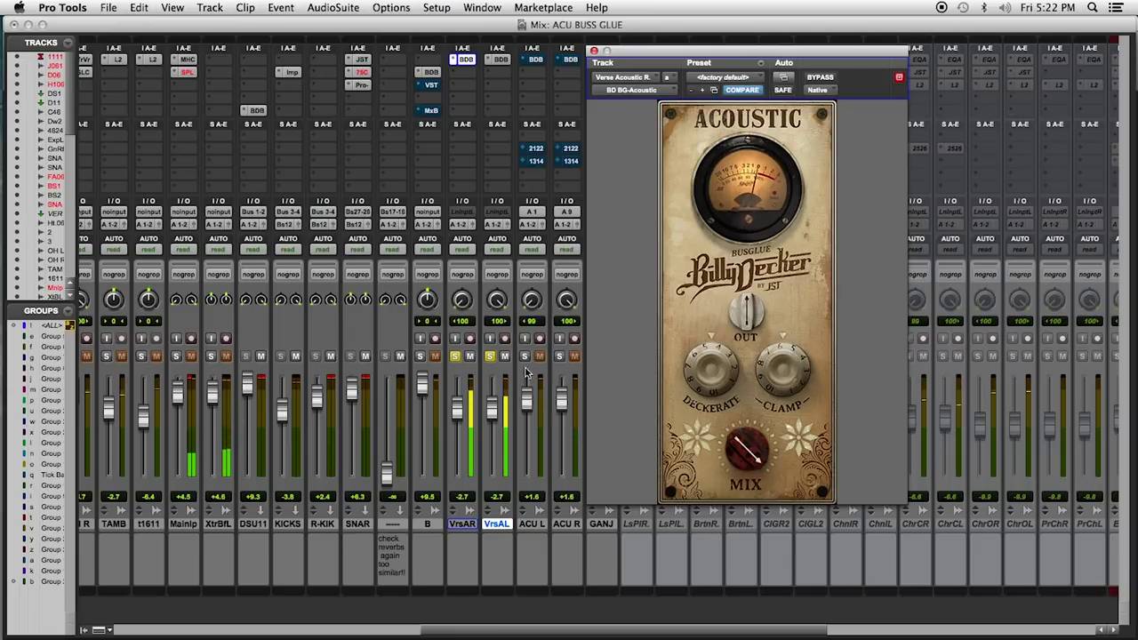
Unsolo the VrsAL and VrsAR tracks, reactivate the track groups, and close the plug-in window.
{"action": "left_click", "coordinate": [489, 356]}
{"action": "key", "text": "super+s"}
{"action": "left_click", "coordinate": [453, 356]}
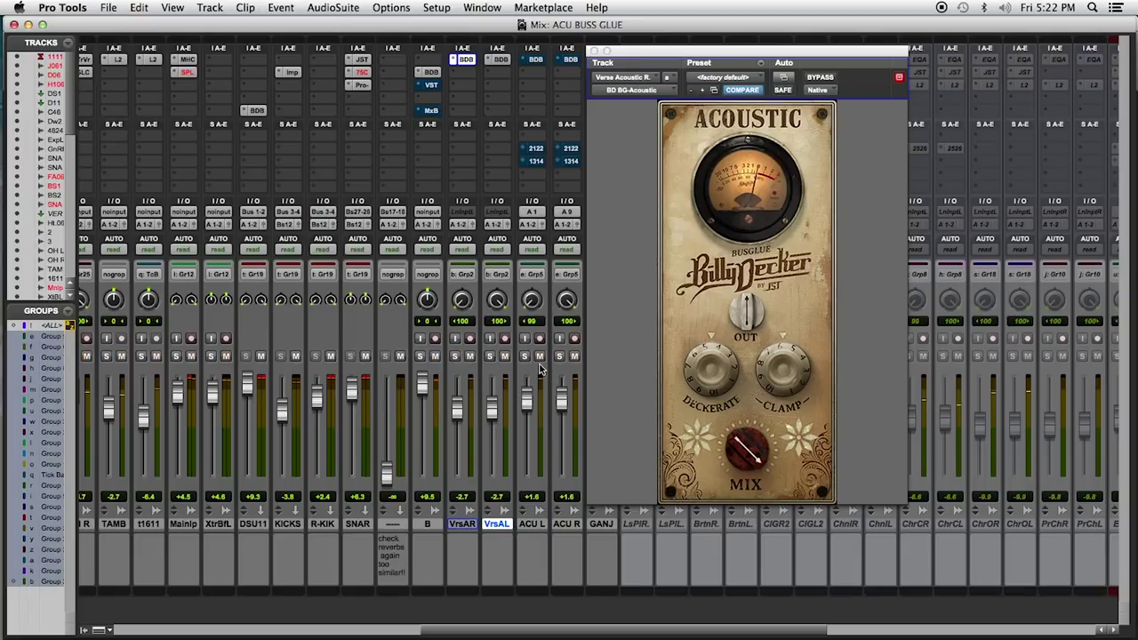
{"action": "left_click", "coordinate": [593, 51]}
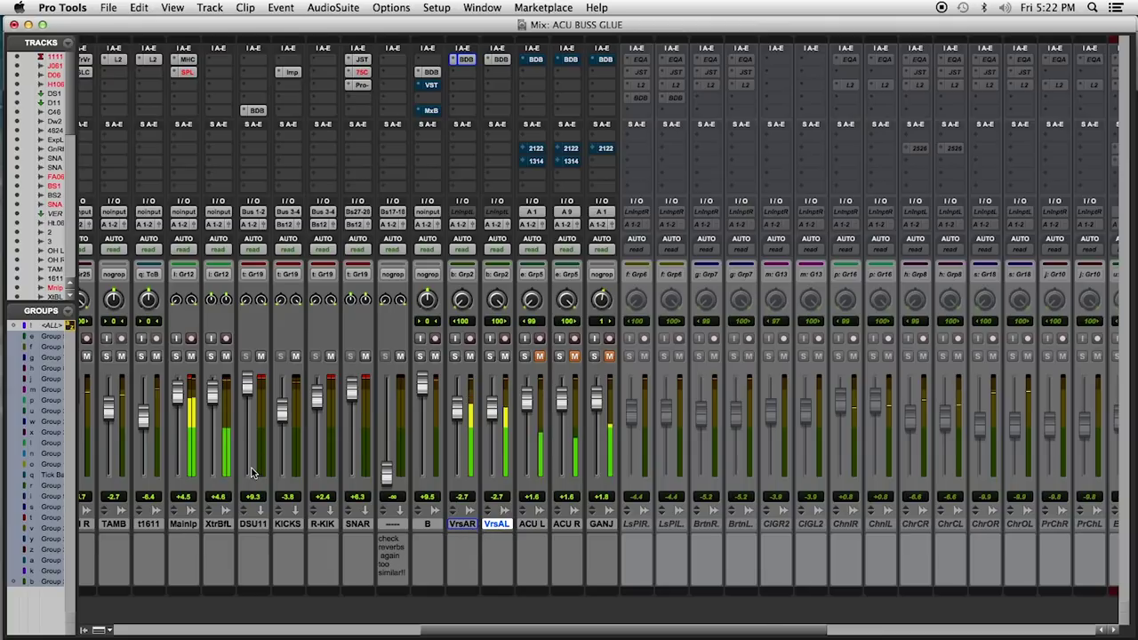
Select the Verse Acoustic R_01-15 and L_01-15 clips for playback and compare their BDB inserts in the Mix window.
{"action": "key", "text": "super+equal"}
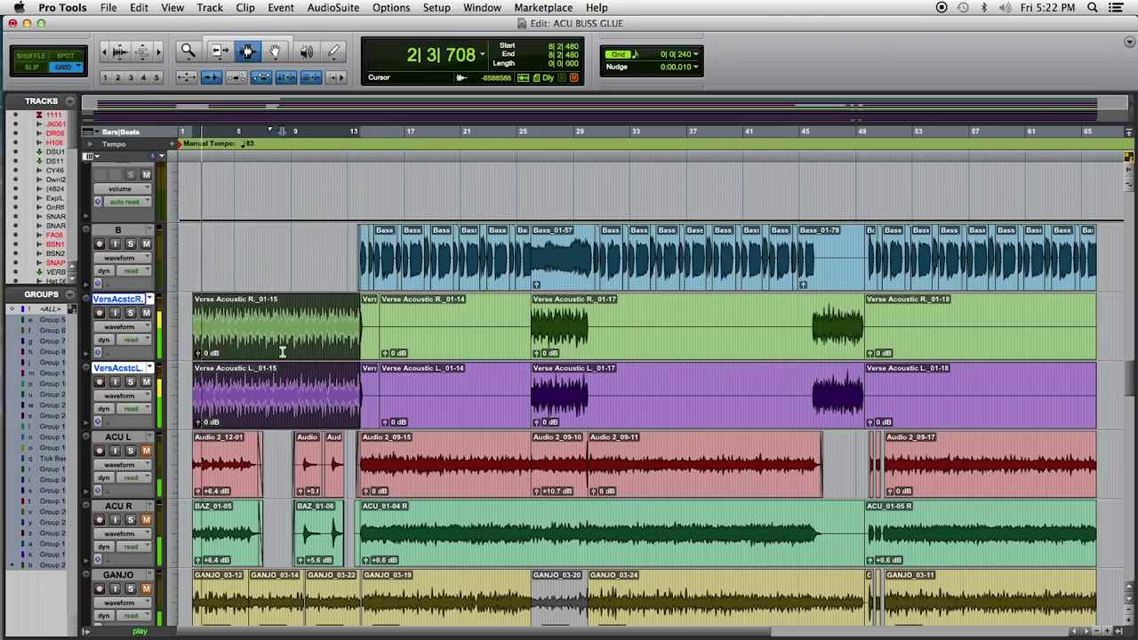
{"action": "left_click", "coordinate": [343, 349]}
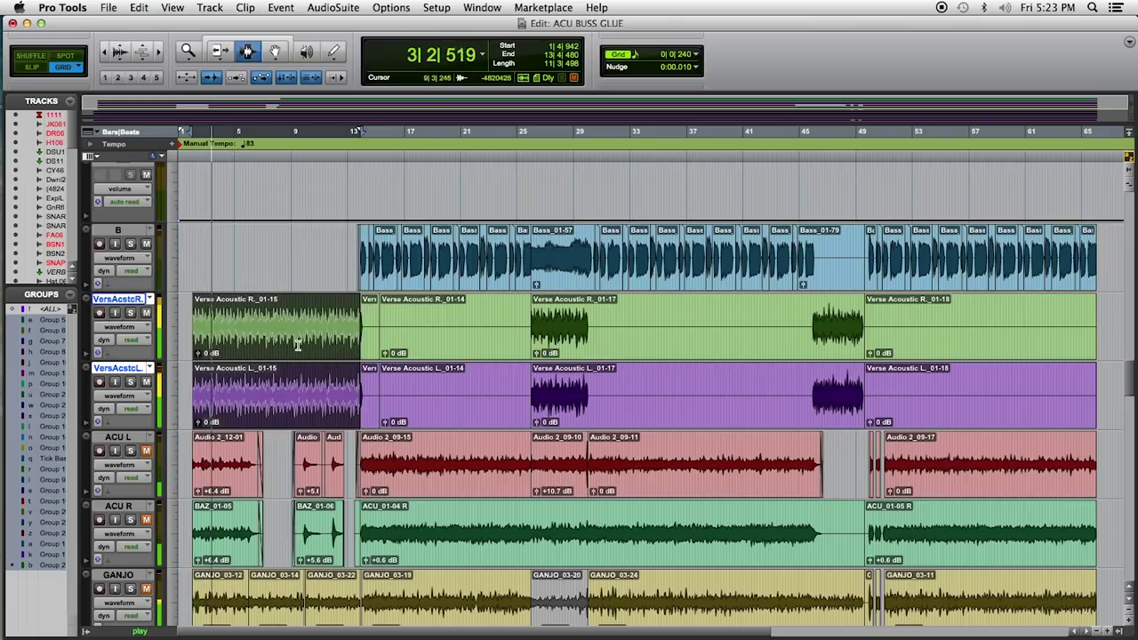
{"action": "key", "text": "super+equal"}
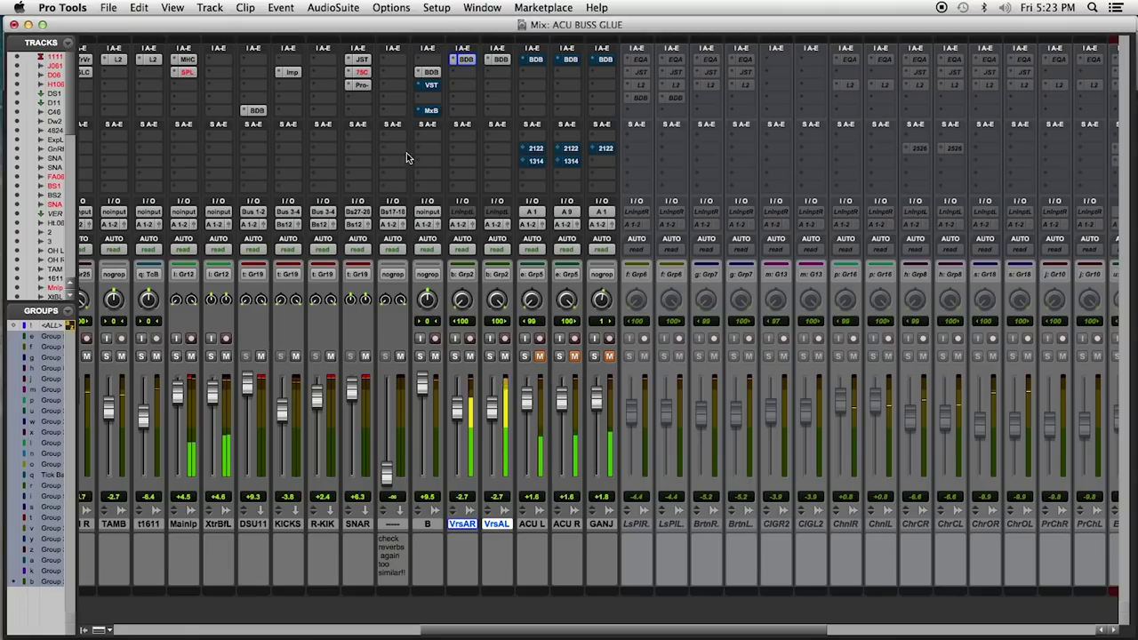
{"action": "left_click", "coordinate": [464, 59], "text": "alt+shift+super"}
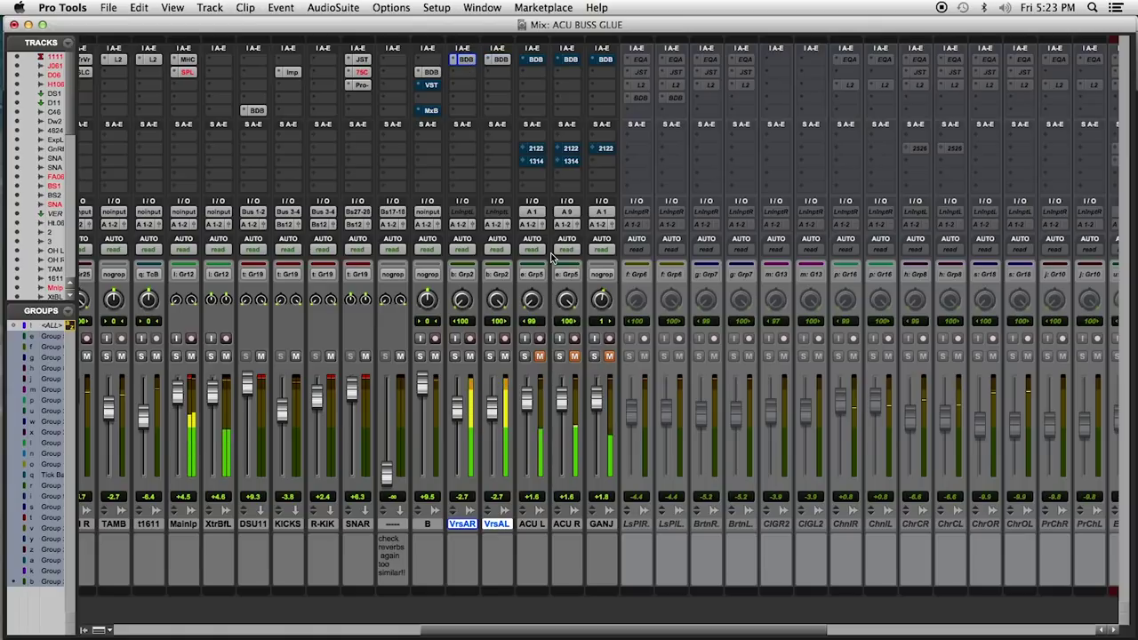
Reopen the VrsAR BD BG-Acoustic plug-in beside the active channels and unmute ACU L and ACU R with the verse acoustics muted.
{"action": "left_click", "coordinate": [465, 59]}
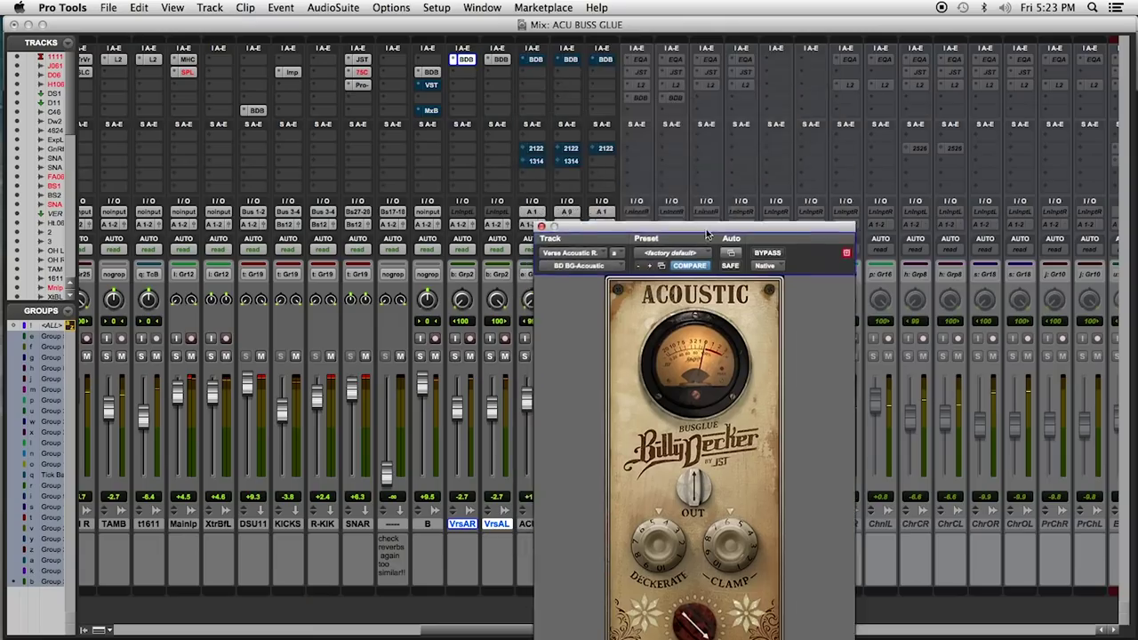
{"action": "left_click_drag", "start_coordinate": [706, 229], "coordinate": [850, 77]}
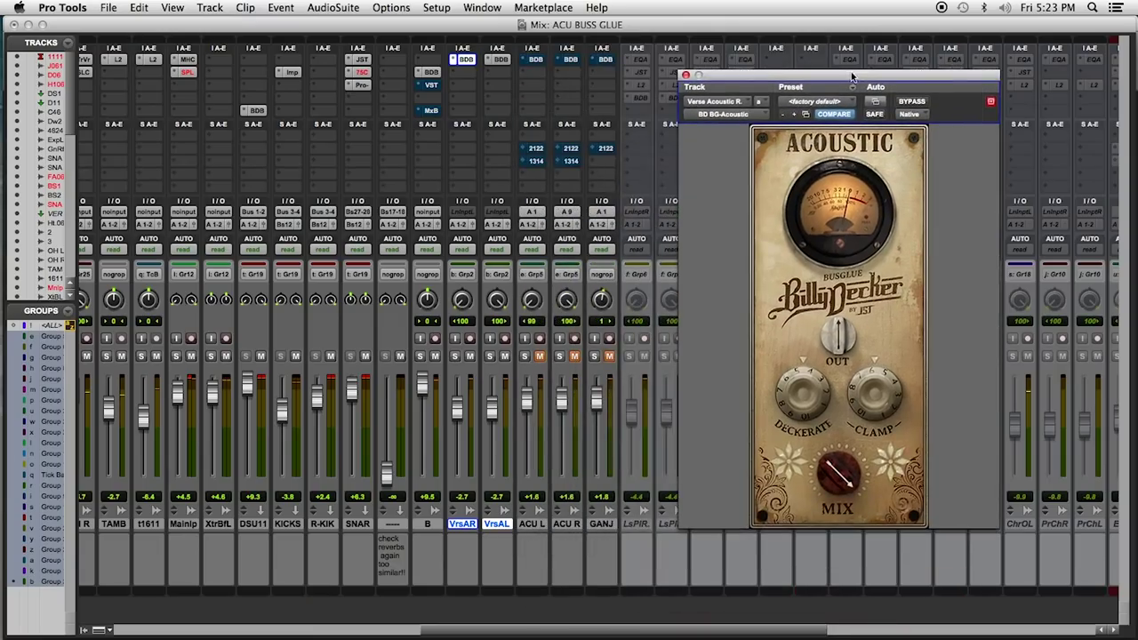
{"action": "left_click", "coordinate": [538, 357]}
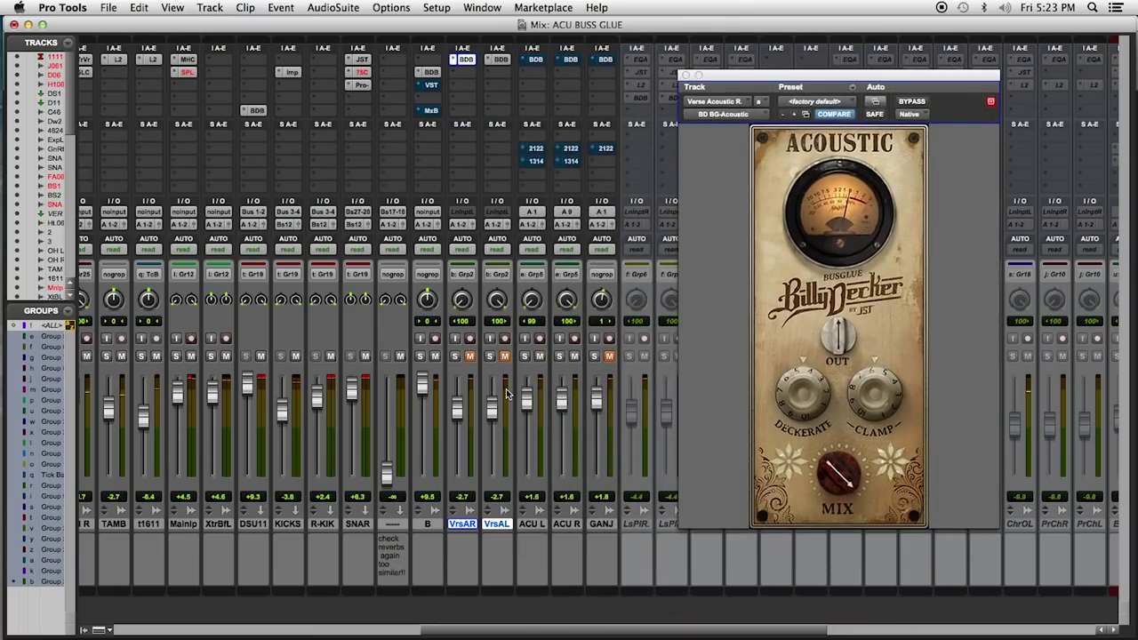
Select the ACU L and ACU R clips starting at bar 13 in the Edit window, separate them, and solo both tracks.
{"action": "key", "text": "super+="}
{"action": "double_click", "coordinate": [440, 459]}
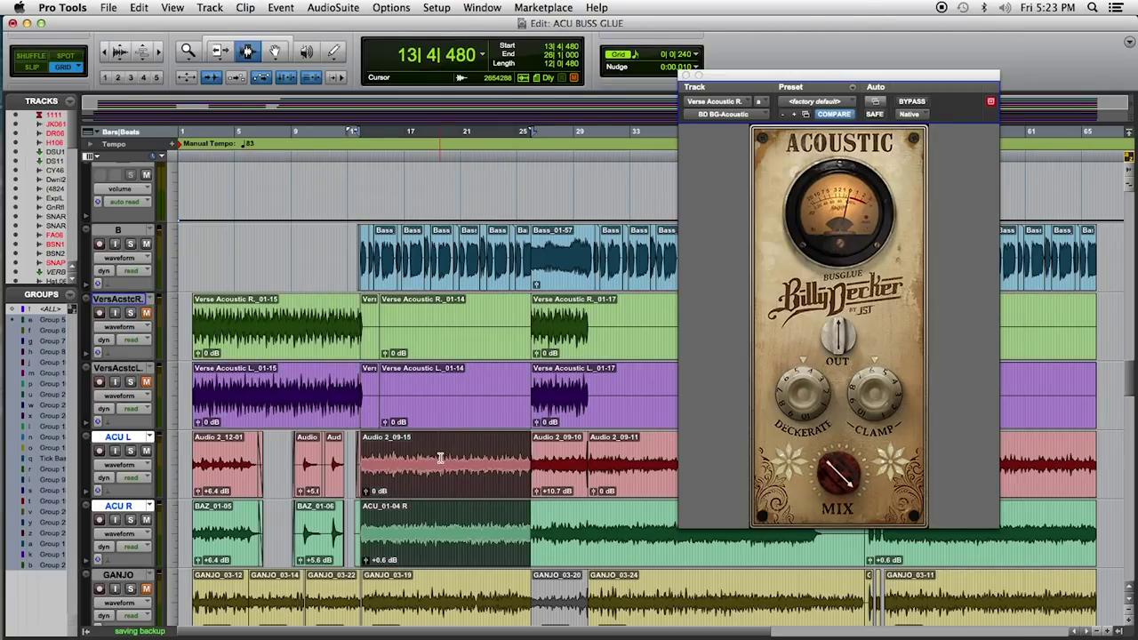
{"action": "key", "text": "super+e"}
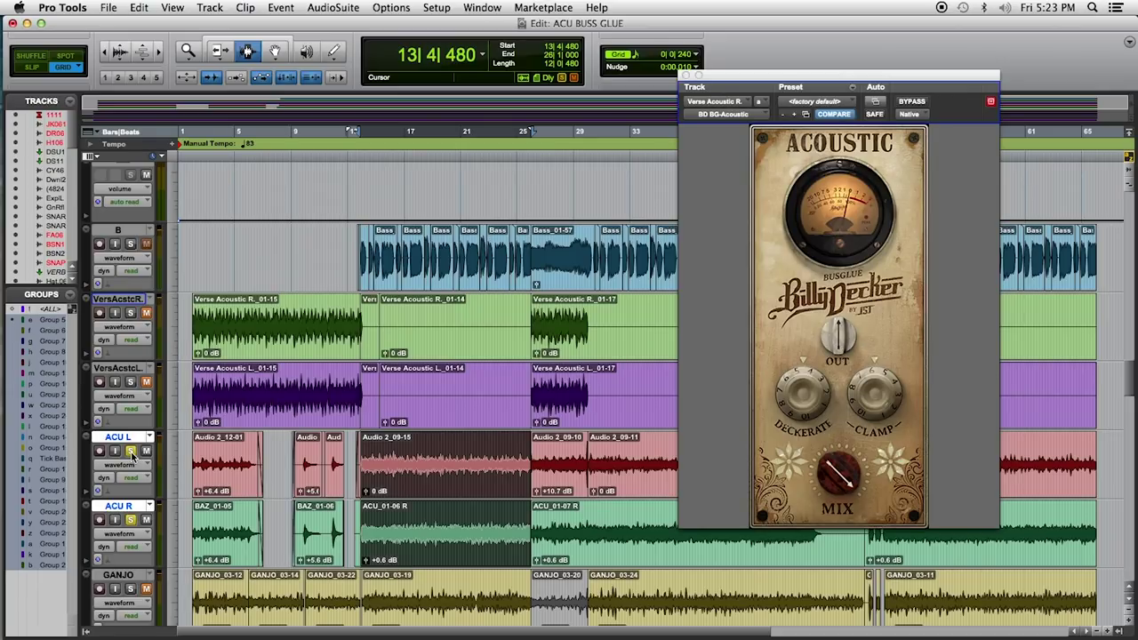
Play the soloed ACU L and ACU R tracks in the Mix window with the plug-in window moved farther from their channels.
{"action": "key", "text": "space"}
{"action": "key", "text": "super+equal"}
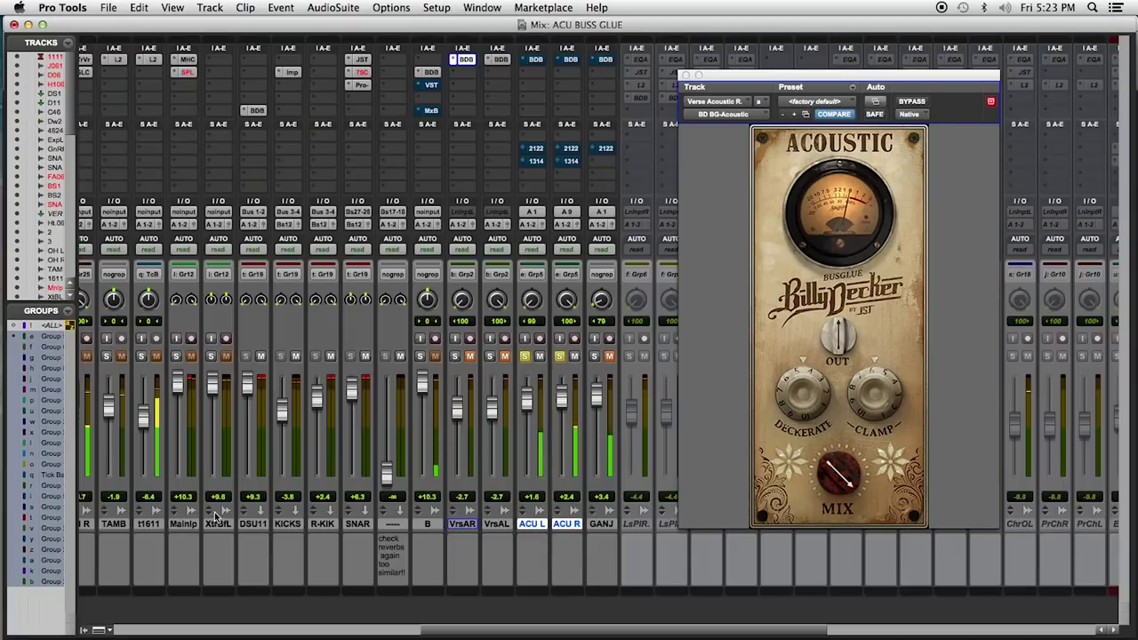
{"action": "left_click_drag", "start_coordinate": [723, 84], "coordinate": [777, 70]}
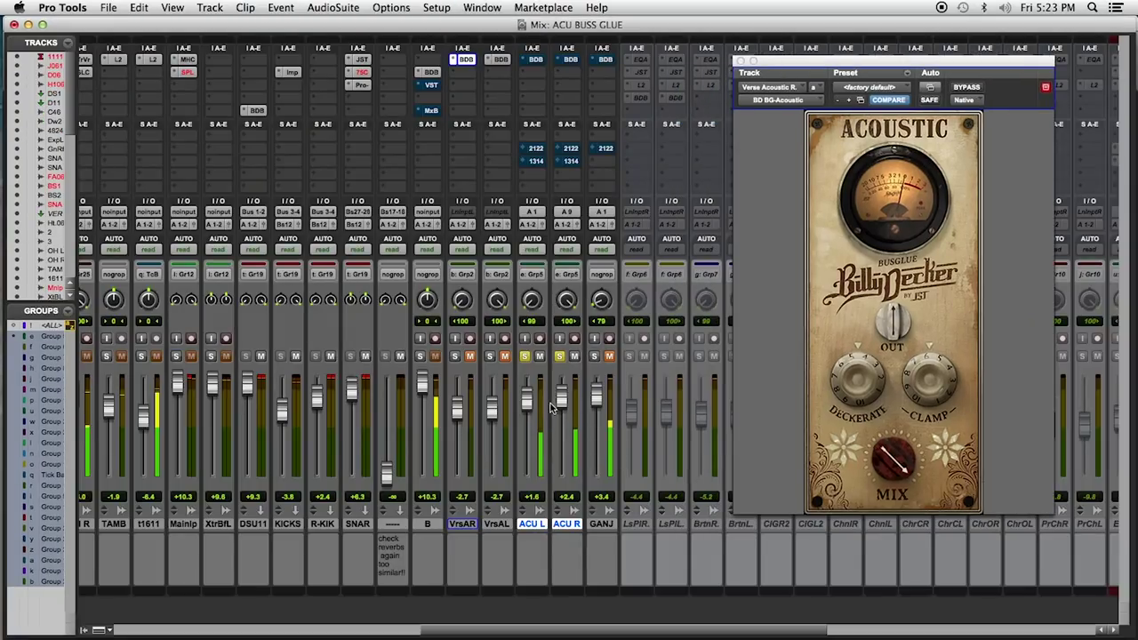
{"action": "left_click_drag", "start_coordinate": [561, 405], "coordinate": [559, 391]}
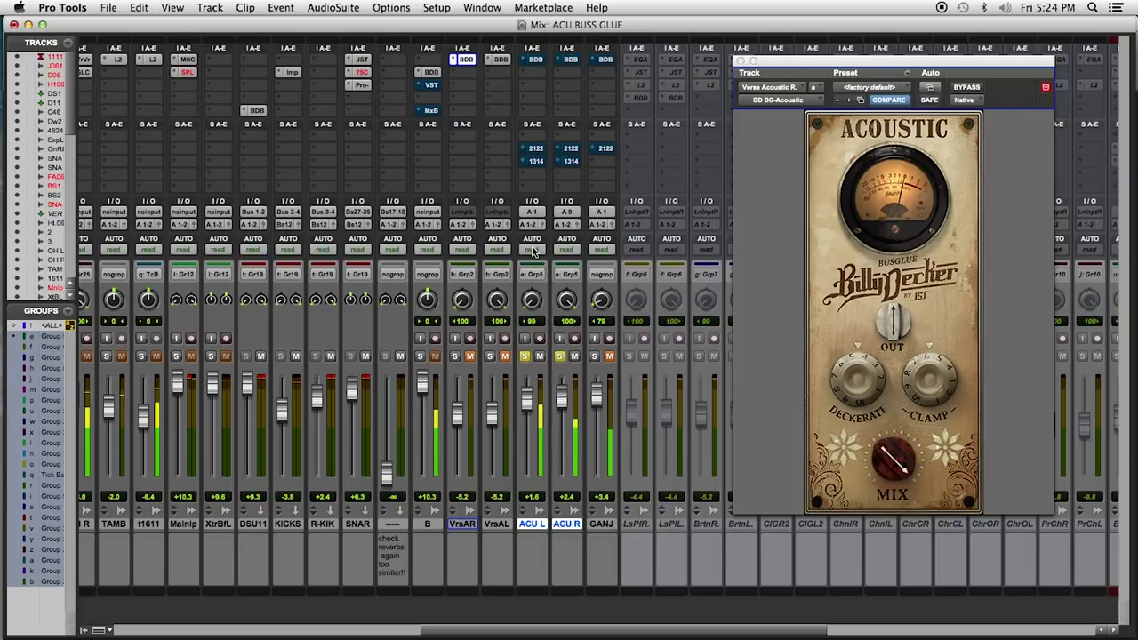
Suspend the track groups, solo only ACU L, and switch the active BDB inserts from VrsAR and VrsAL to ACU L and ACU R.
{"action": "key", "text": "shift+super+g"}
{"action": "left_click", "coordinate": [560, 356]}
{"action": "left_click", "coordinate": [560, 356]}
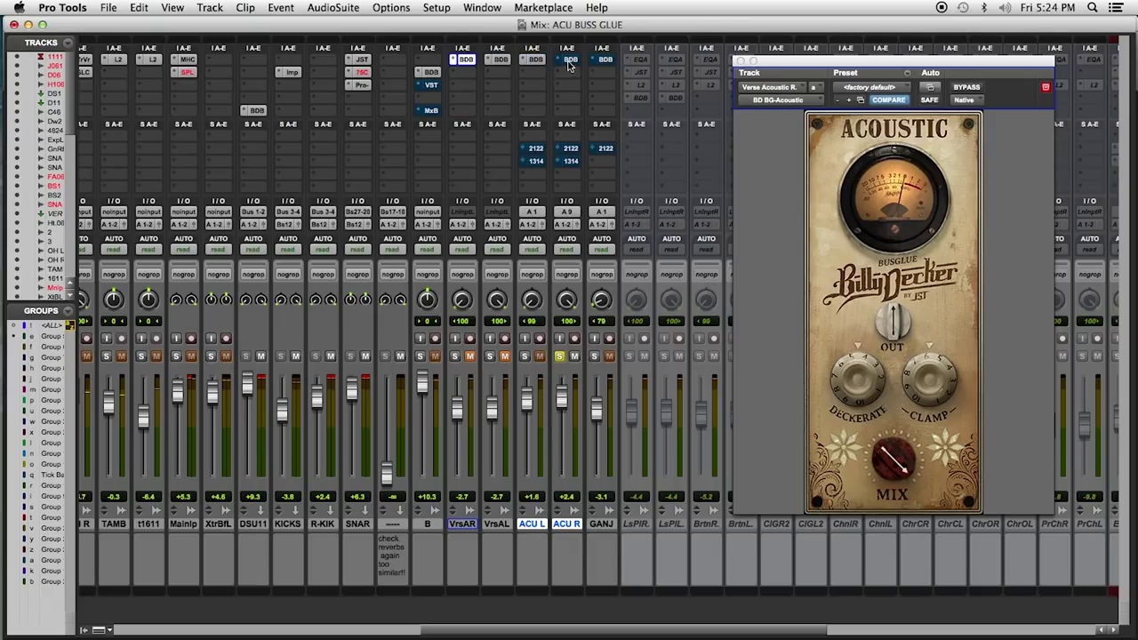
{"action": "left_click", "coordinate": [462, 61], "text": "super"}
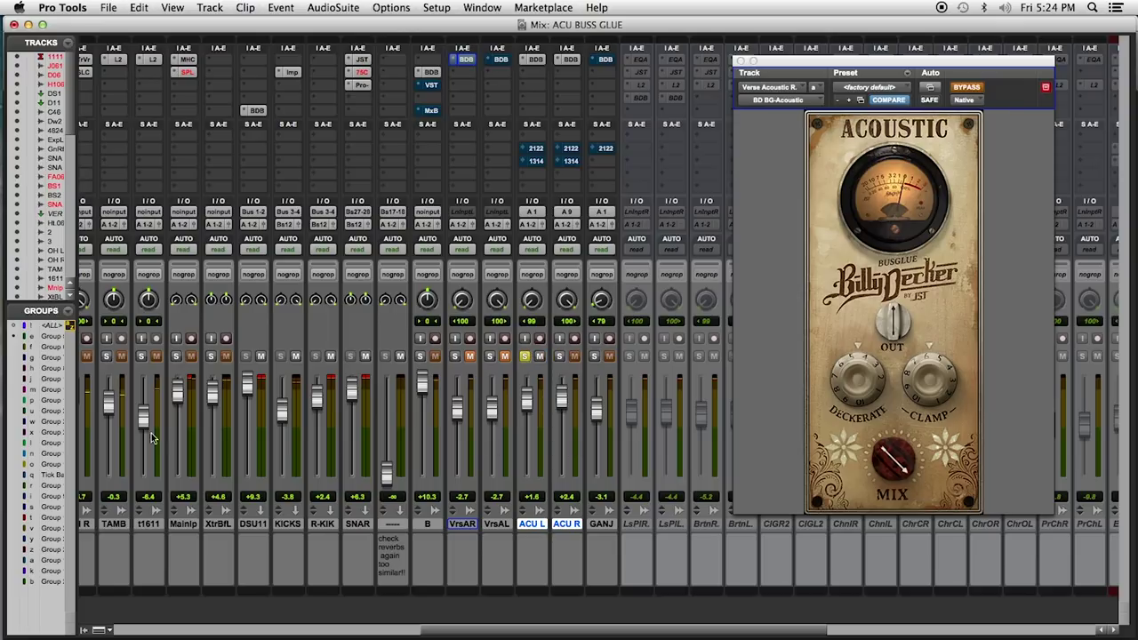
Open the ACU L BD BG-Acoustic plug-in, adjust its Clamp, and set the screw control beneath the VU meter to about 38.
{"action": "left_click", "coordinate": [533, 60]}
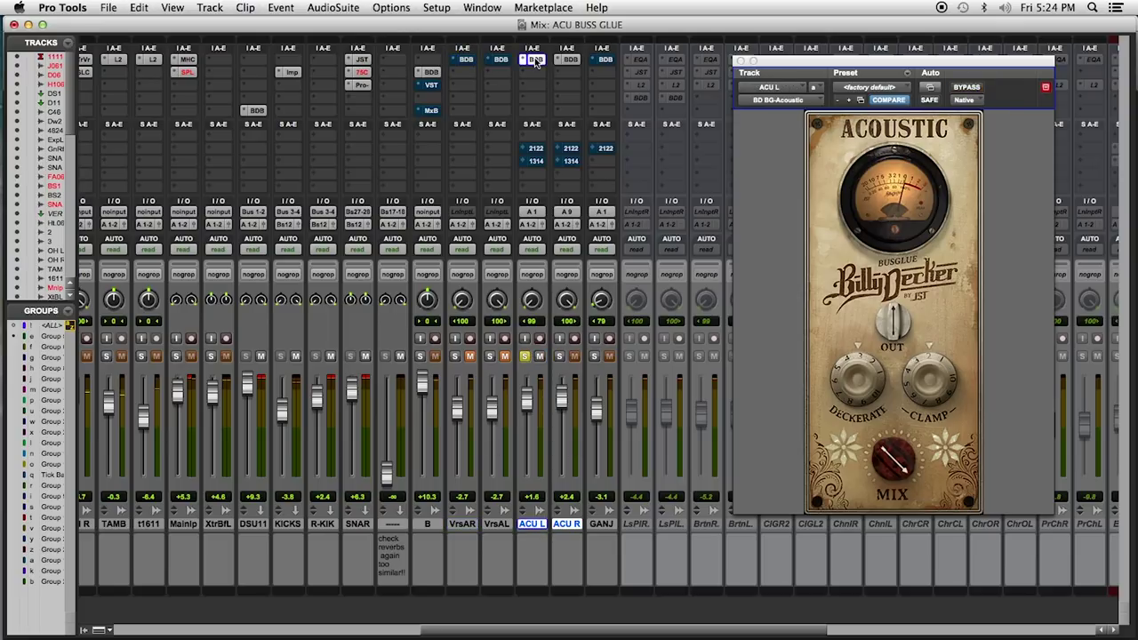
{"action": "left_click", "coordinate": [895, 235]}
{"action": "left_click_drag", "start_coordinate": [887, 224], "coordinate": [901, 190]}
{"action": "left_click_drag", "start_coordinate": [915, 390], "coordinate": [922, 369]}
{"action": "left_click_drag", "start_coordinate": [895, 236], "coordinate": [904, 191]}
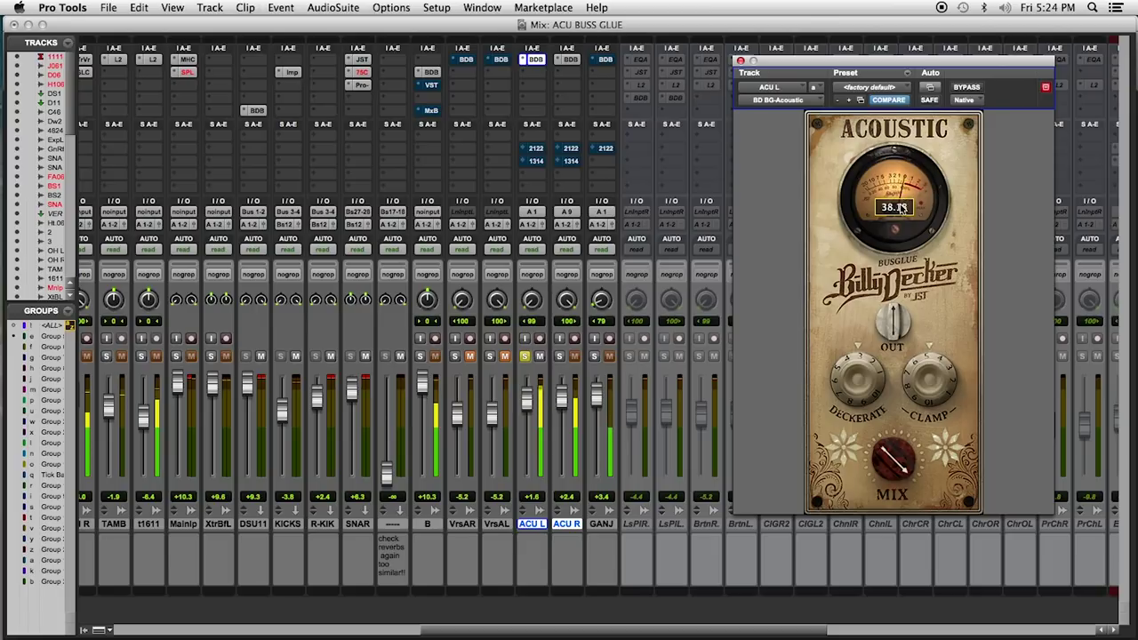
Set the ACU L plug-in's Clamp to about 47 and adjust its Deckerate control.
{"action": "left_click_drag", "start_coordinate": [906, 372], "coordinate": [905, 366]}
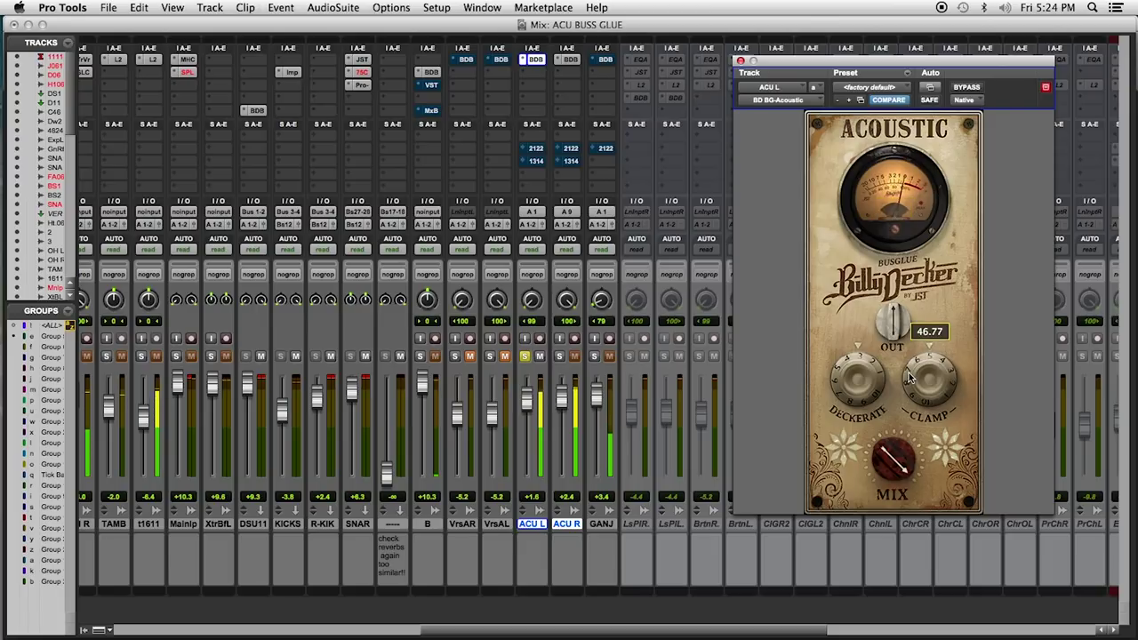
{"action": "mouse_move", "coordinate": [845, 398]}
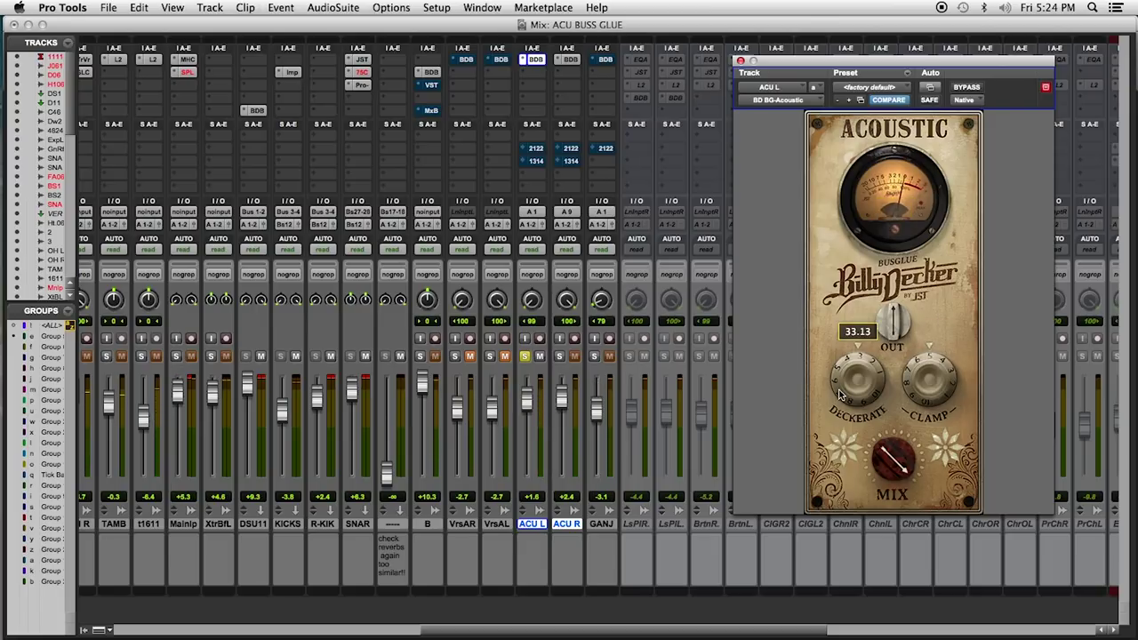
{"action": "left_click_drag", "start_coordinate": [838, 390], "coordinate": [848, 381]}
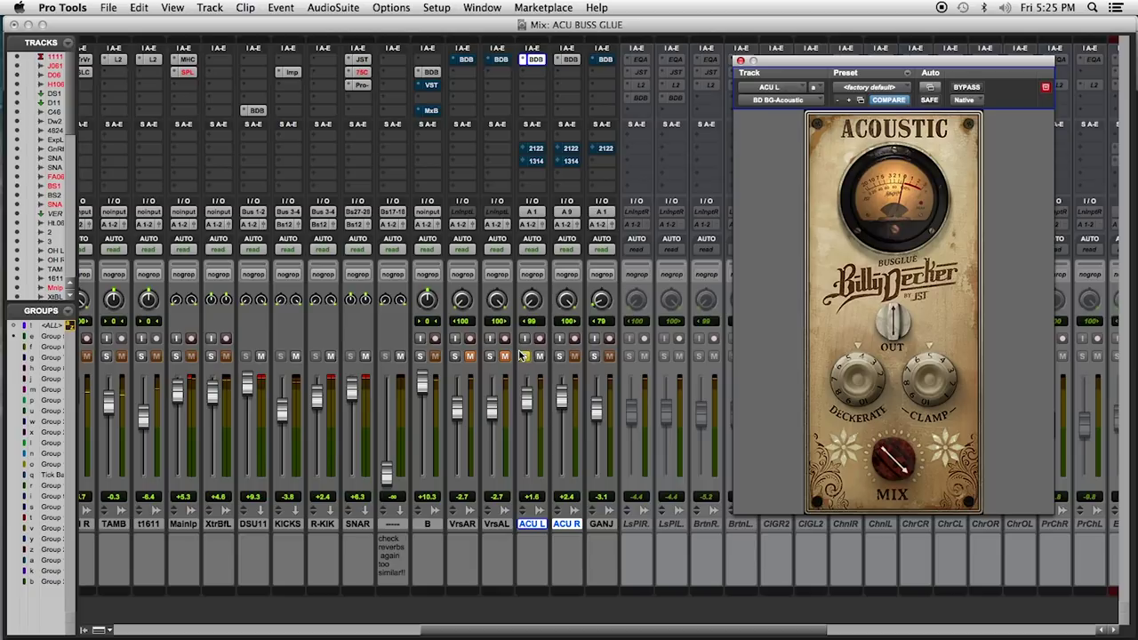
Solo only ACU R, open its BD BG-Acoustic plug-in, adjust the screw control beneath the VU meter, and set Clamp to about 38.
{"action": "left_click", "coordinate": [570, 59]}
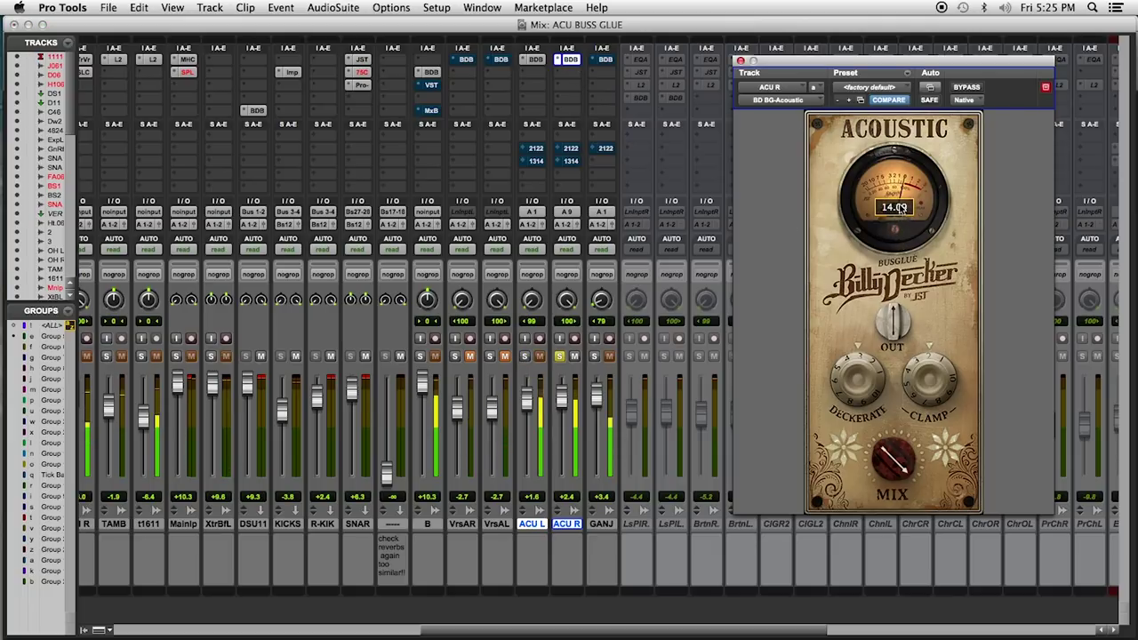
{"action": "mouse_move", "coordinate": [895, 224]}
{"action": "mouse_move", "coordinate": [931, 382]}
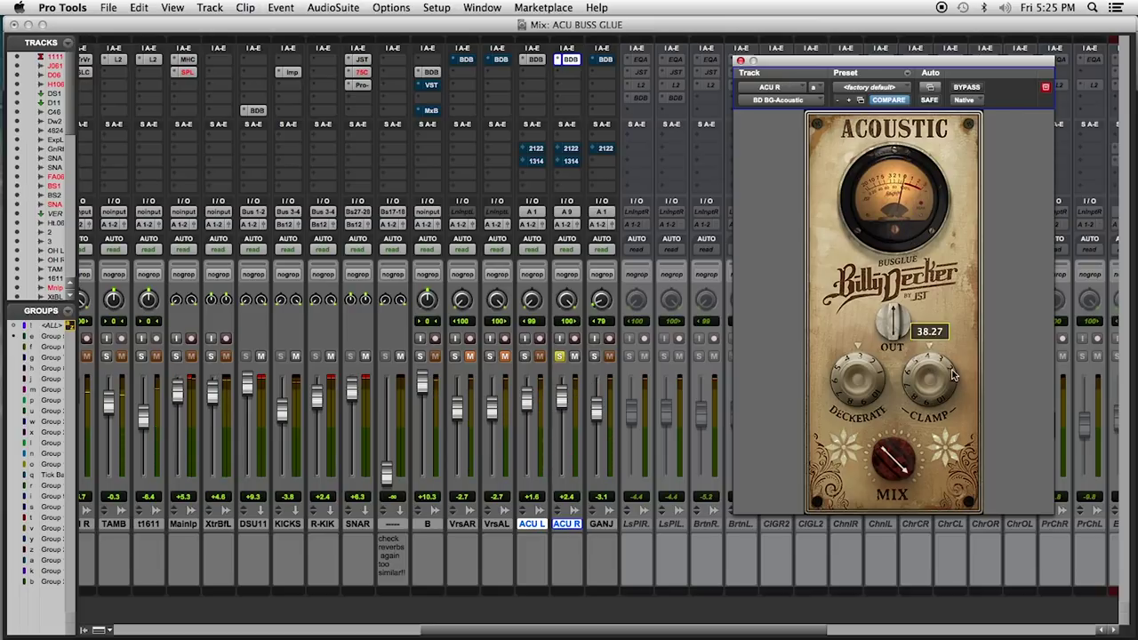
Set the ACU R plug-in's Deckerate to about 40 while the soloed track plays.
{"action": "mouse_move", "coordinate": [844, 393]}
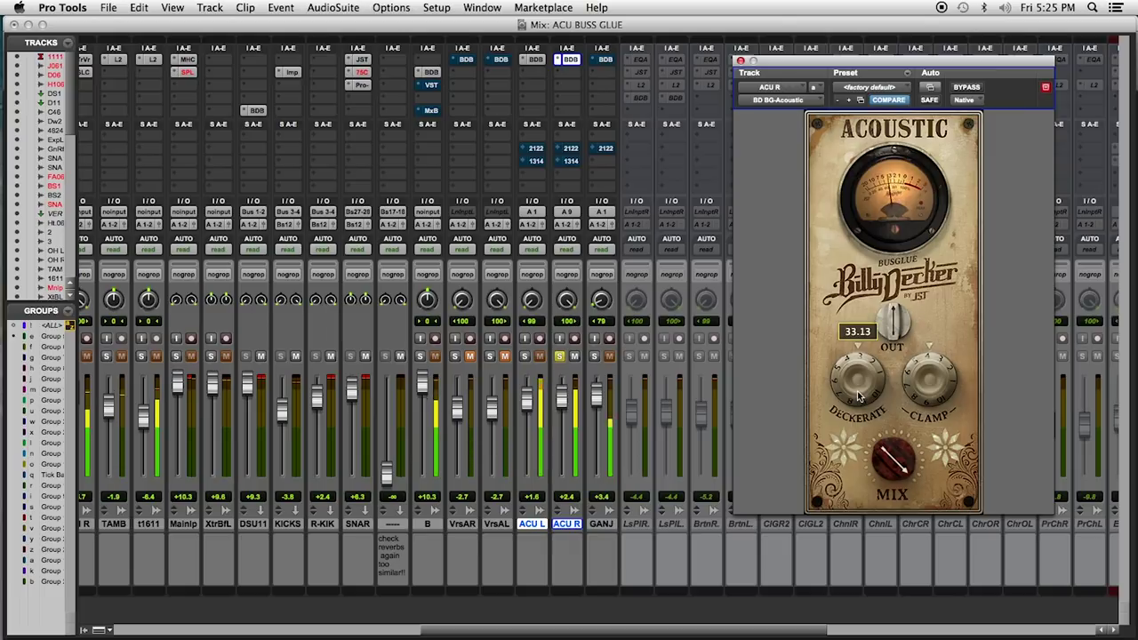
{"action": "left_click_drag", "start_coordinate": [846, 399], "coordinate": [849, 392]}
{"action": "key", "text": "space"}
{"action": "scroll", "coordinate": [848, 397], "scroll_direction": "down", "scroll_amount": 6}
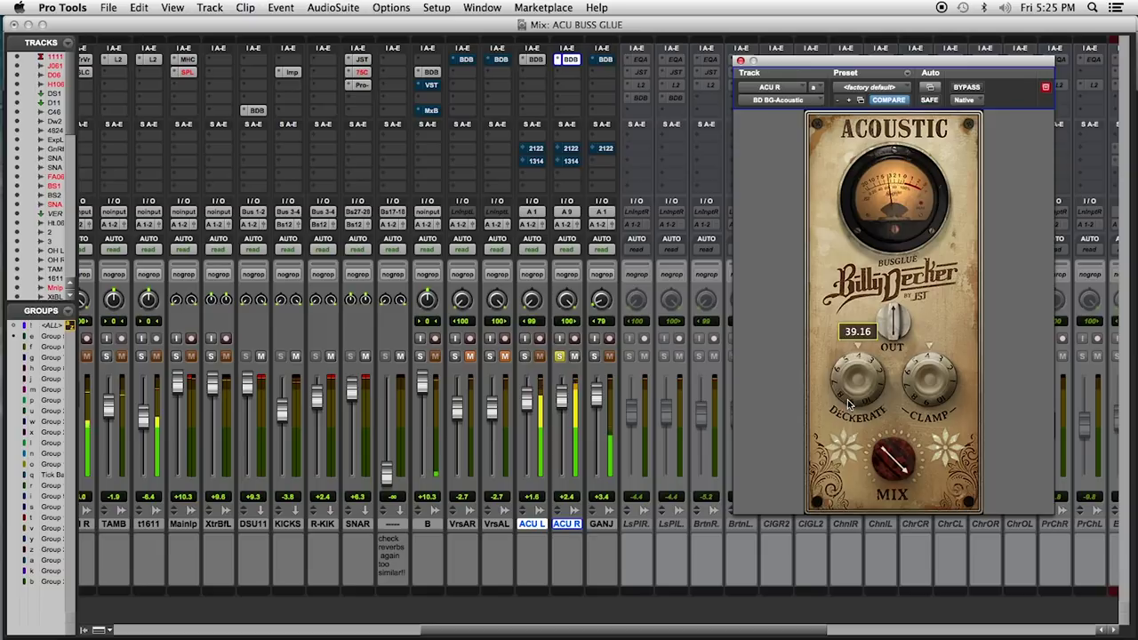
{"action": "left_click_drag", "start_coordinate": [847, 401], "coordinate": [847, 397]}
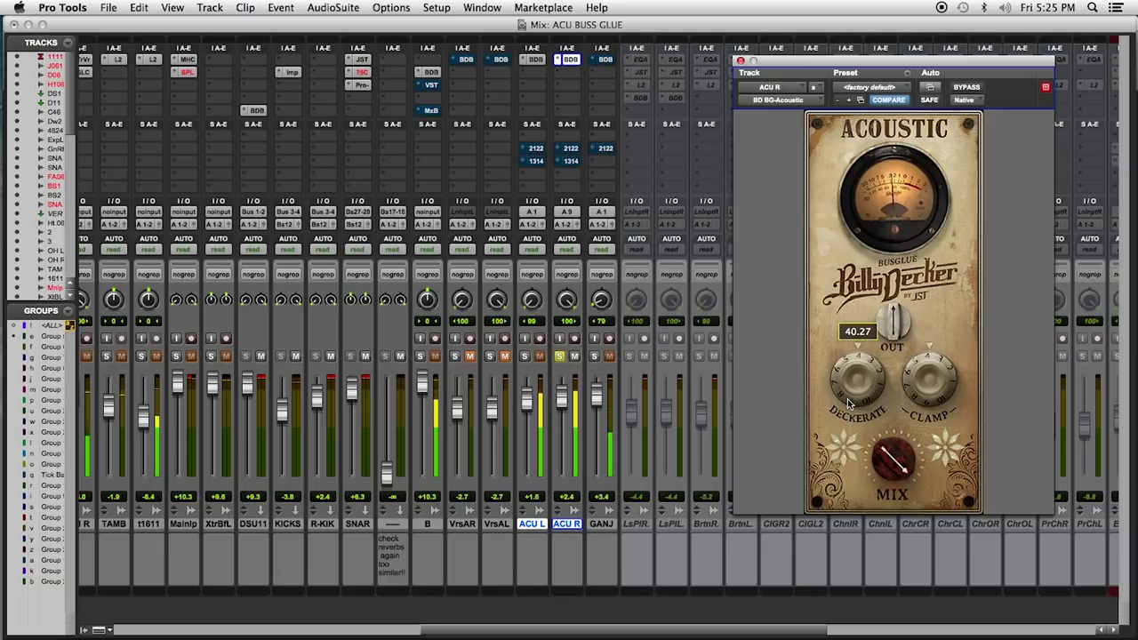
{"action": "key", "text": "space"}
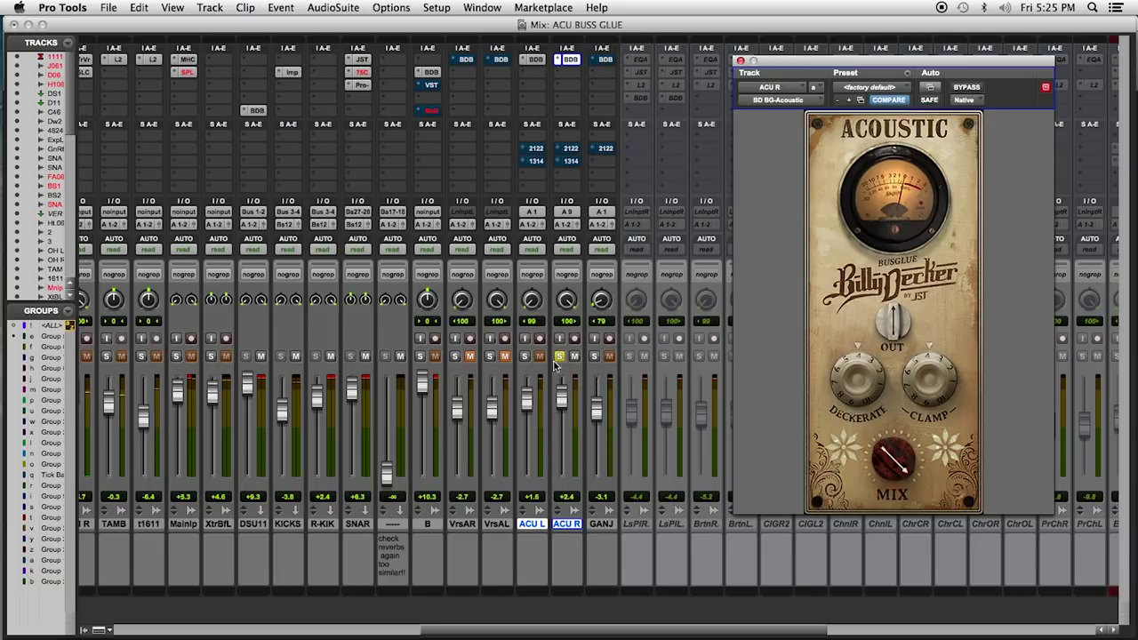
Unsolo ACU R, reactivate the track groups, and raise the ACU L and ACU R faders to about +3.5 and +4.3 dB during playback.
{"action": "left_click", "coordinate": [559, 357]}
{"action": "key", "text": "space"}
{"action": "left_click", "coordinate": [60, 478], "text": "super"}
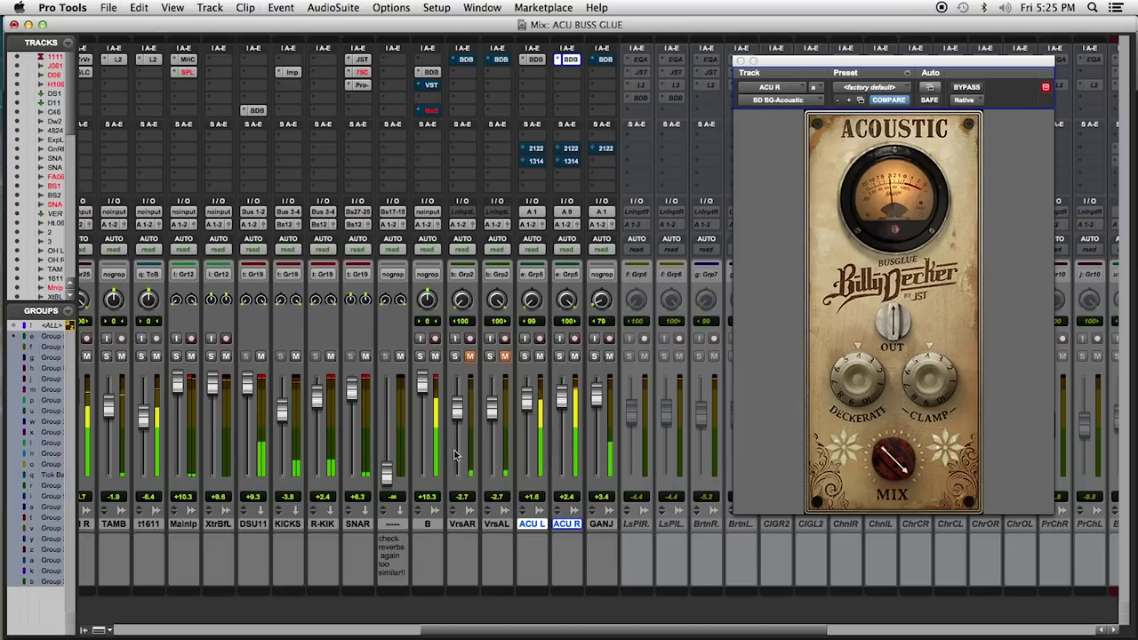
{"action": "left_click_drag", "start_coordinate": [561, 401], "coordinate": [566, 398]}
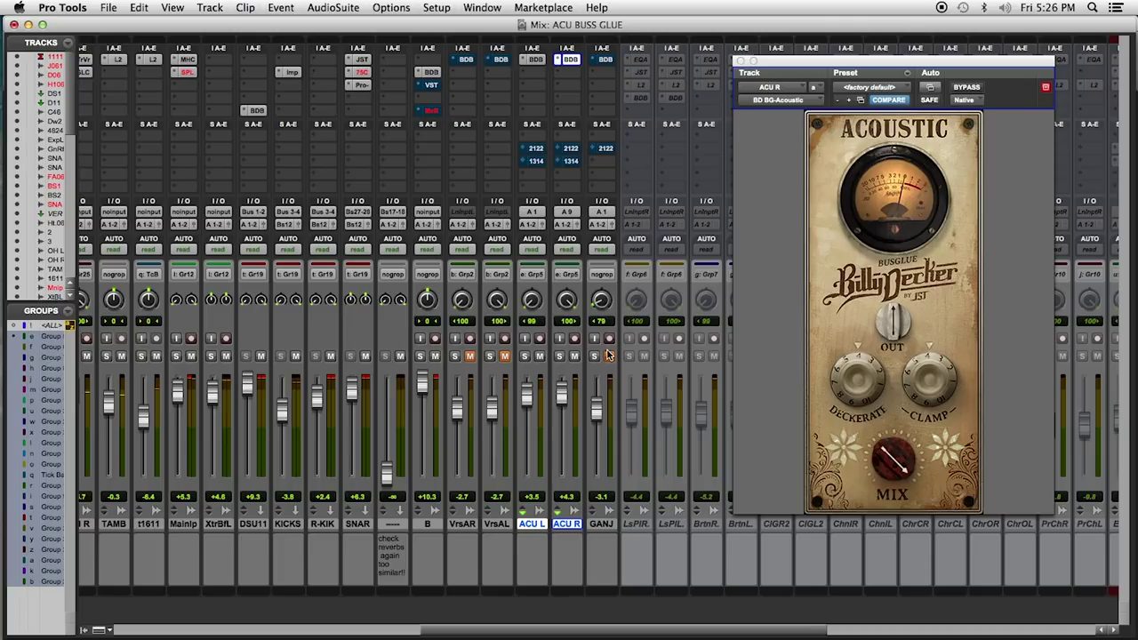
Mute ACU L and ACU R, and activate and open the BD BG-Acoustic insert on GANJO.
{"action": "left_click", "coordinate": [603, 60]}
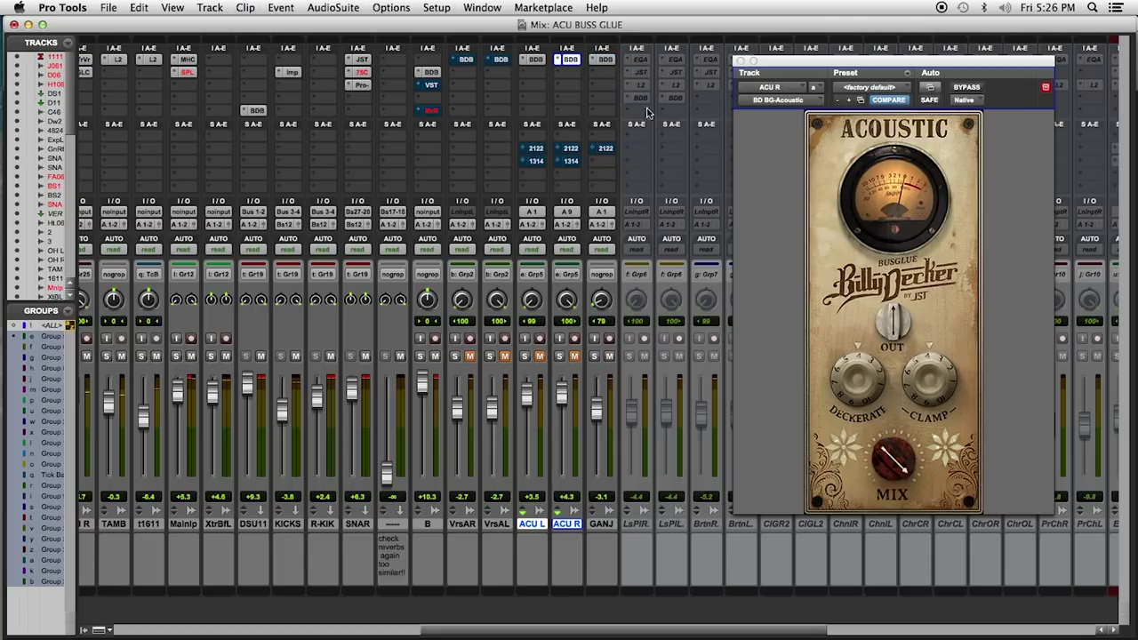
{"action": "left_click", "coordinate": [604, 59]}
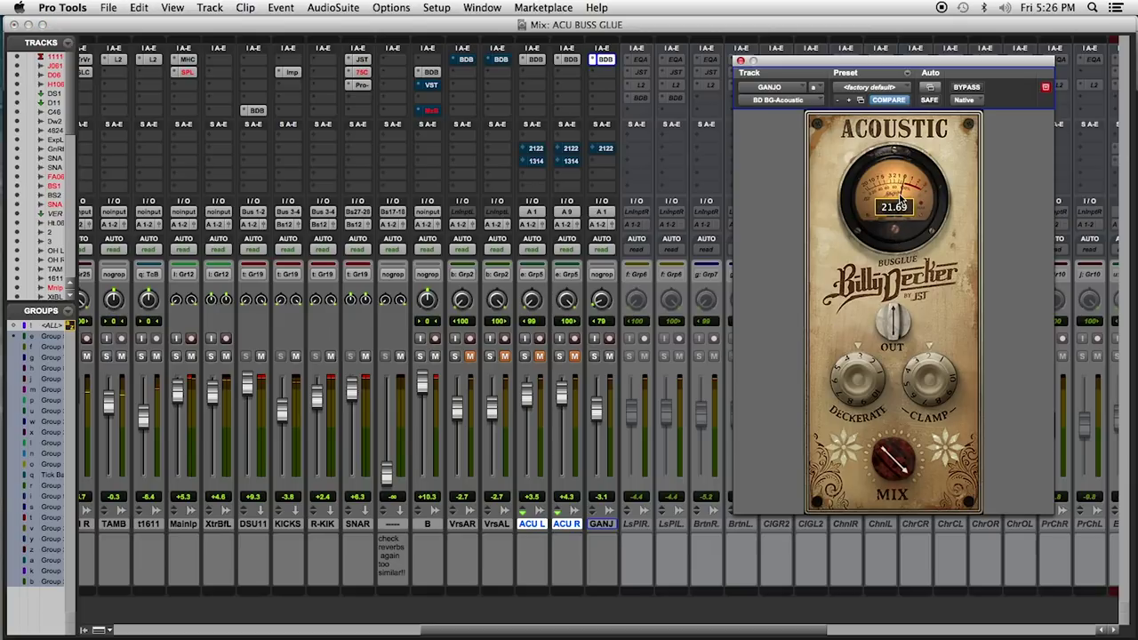
In the Edit window, suspend the track groups and raise the GANJO_03-19 clip's gain to +7.3 dB.
{"action": "key", "text": "super+equal"}
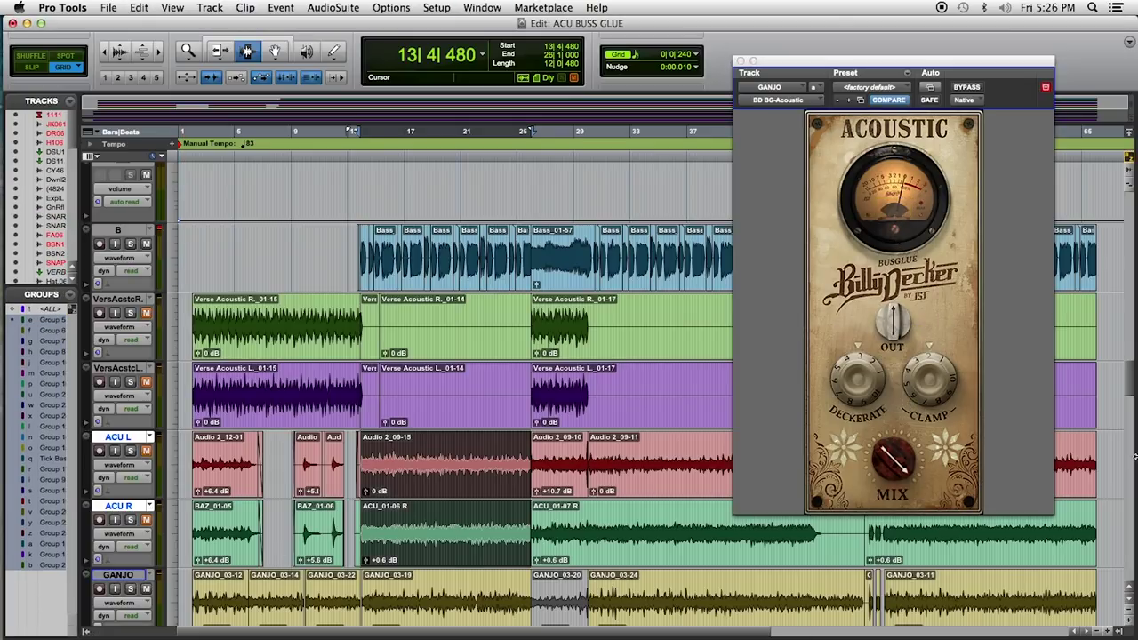
{"action": "scroll", "coordinate": [1127, 380], "scroll_direction": "down", "scroll_amount": 5}
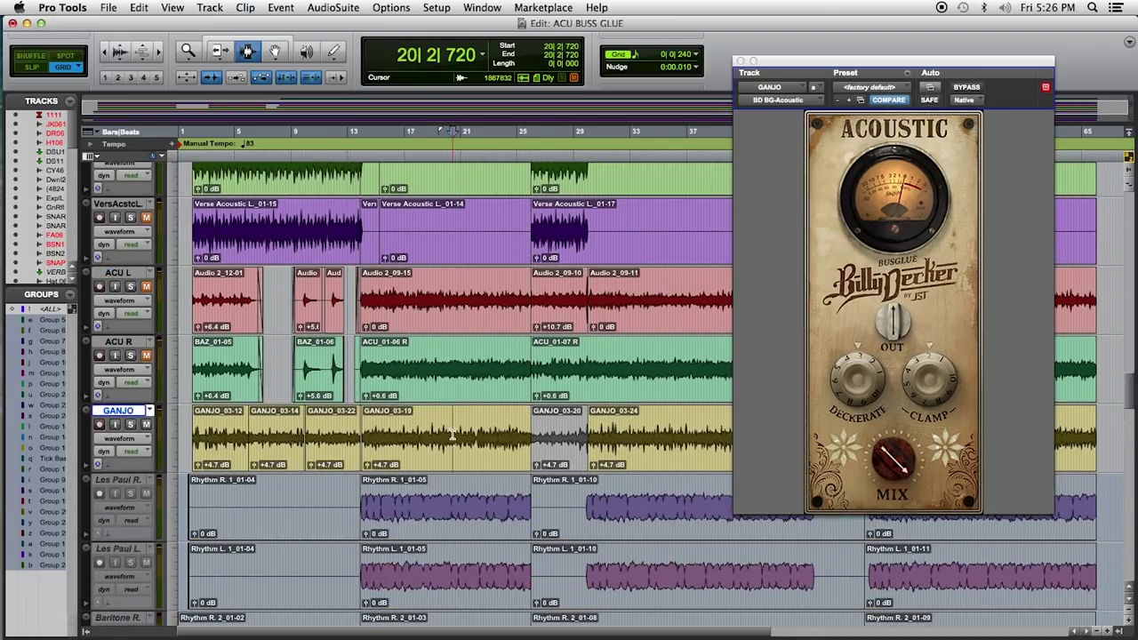
{"action": "double_click", "coordinate": [399, 432]}
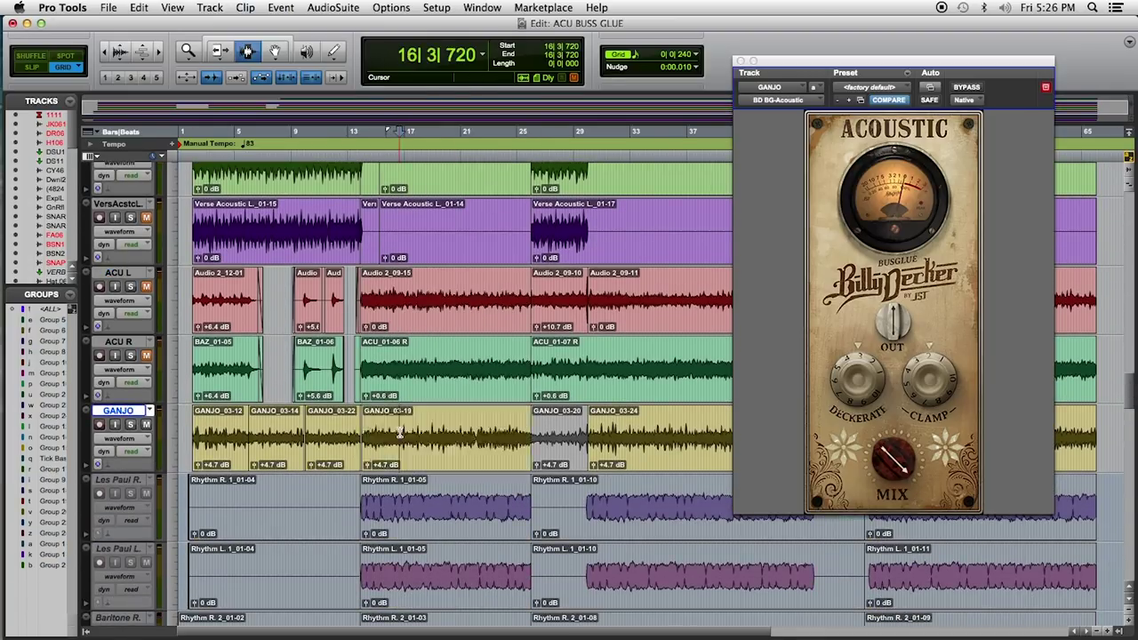
{"action": "left_click", "coordinate": [431, 433]}
{"action": "key", "text": "t"}
{"action": "key", "text": "t"}
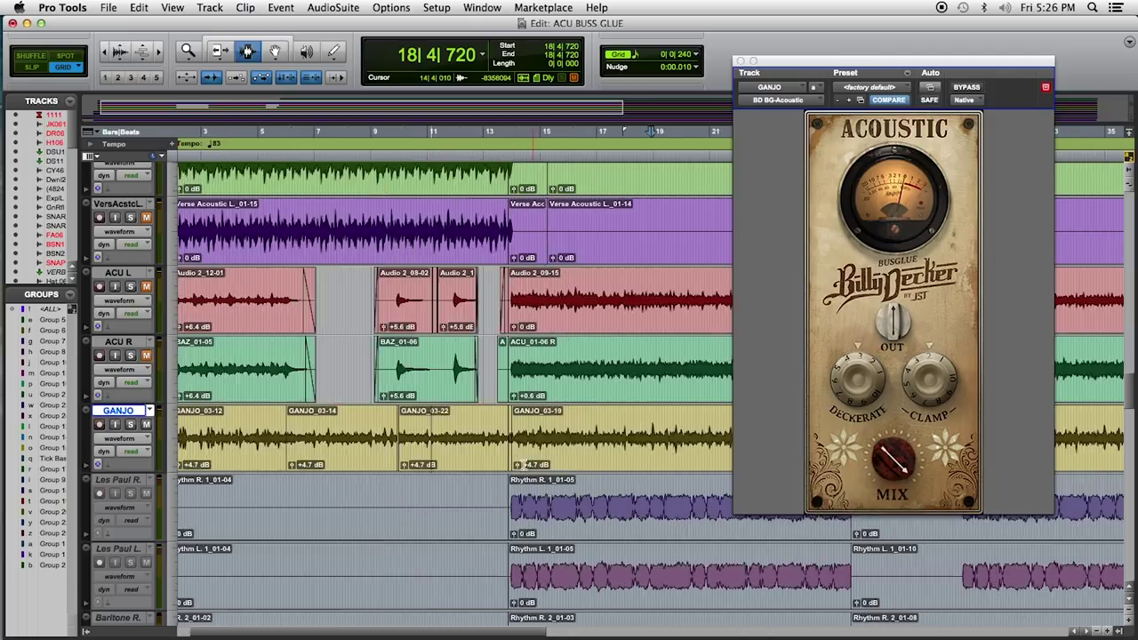
{"action": "key", "text": "r"}
{"action": "key", "text": "r"}
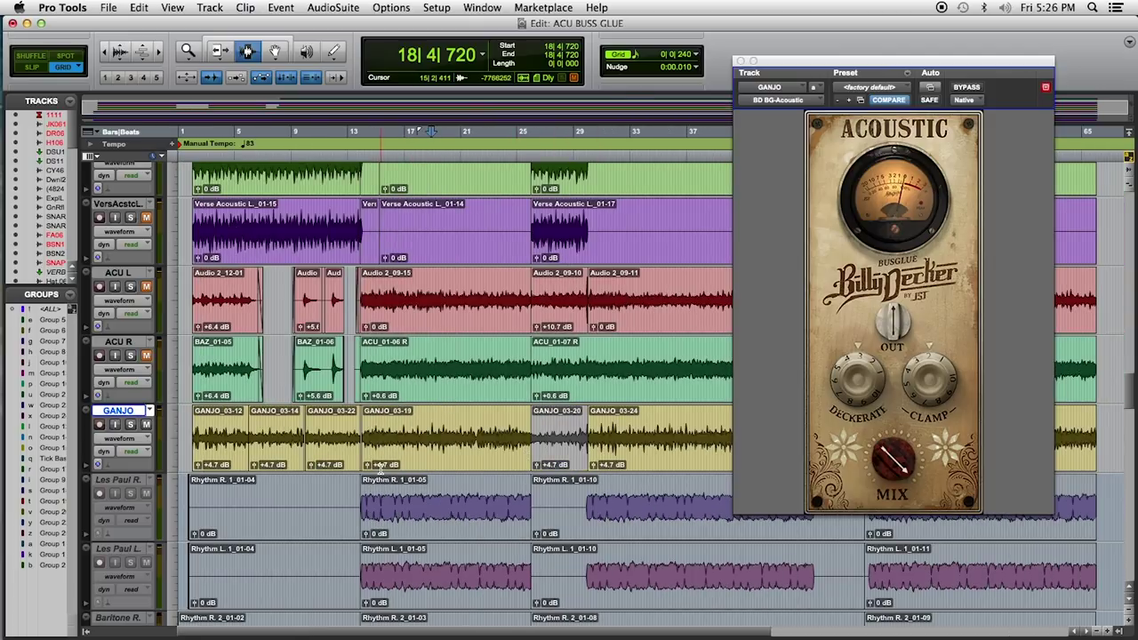
{"action": "left_click_drag", "start_coordinate": [368, 468], "coordinate": [372, 462]}
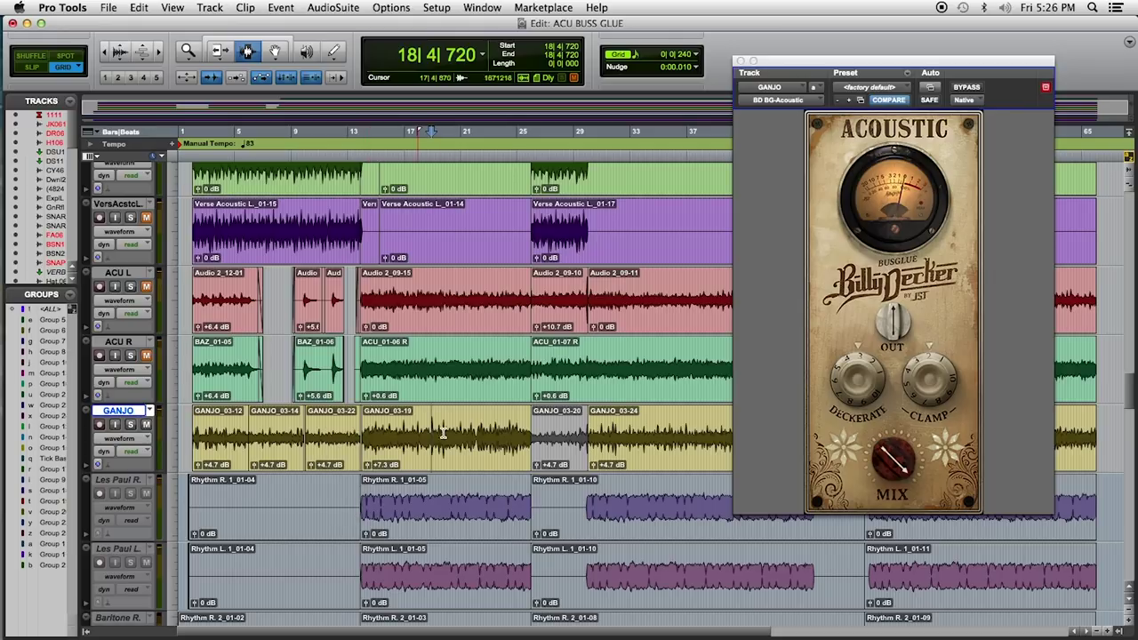
Play the soloed GANJO track from 19|4|480 after adjusting its plug-in's screw control to about 31 and changing the Clamp.
{"action": "left_click_drag", "start_coordinate": [424, 410], "coordinate": [464, 409]}
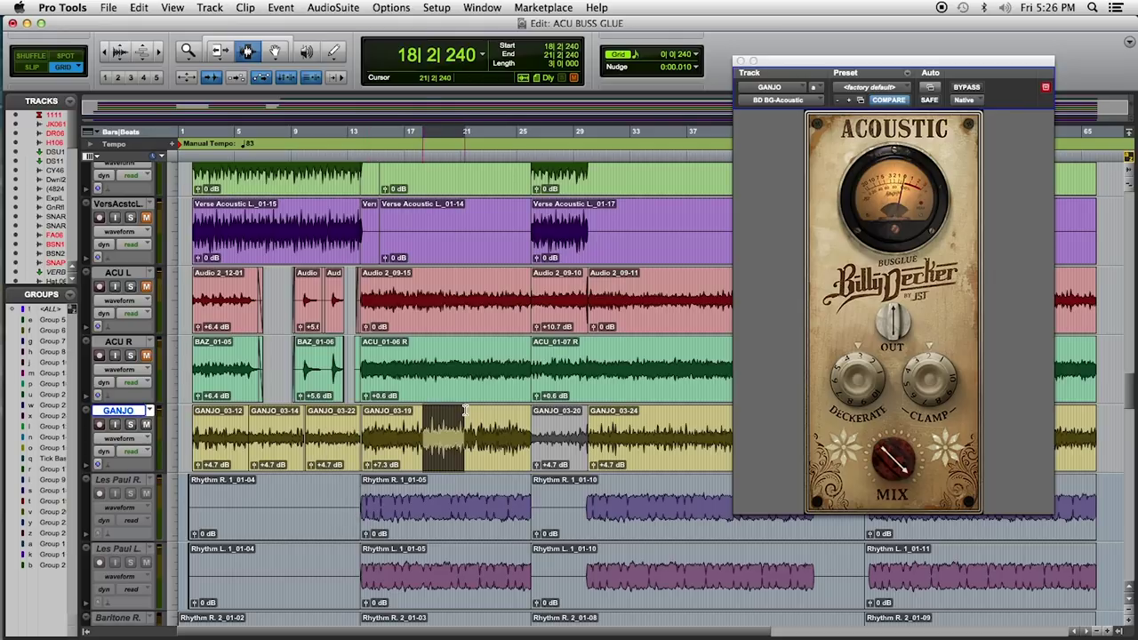
{"action": "left_click", "coordinate": [446, 465]}
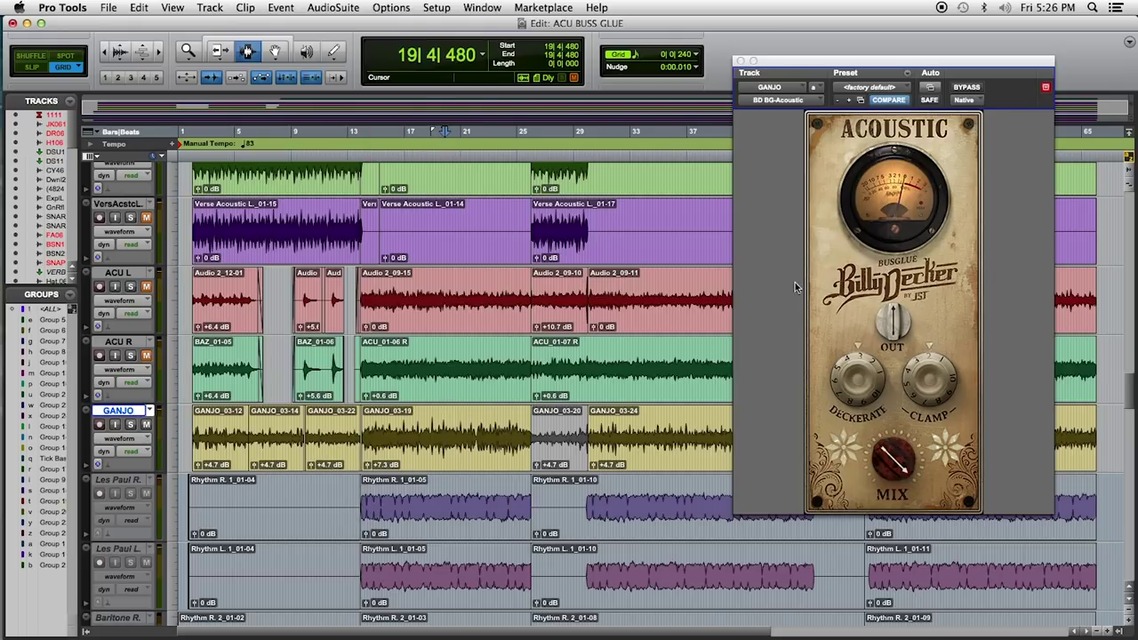
{"action": "left_click", "coordinate": [895, 231]}
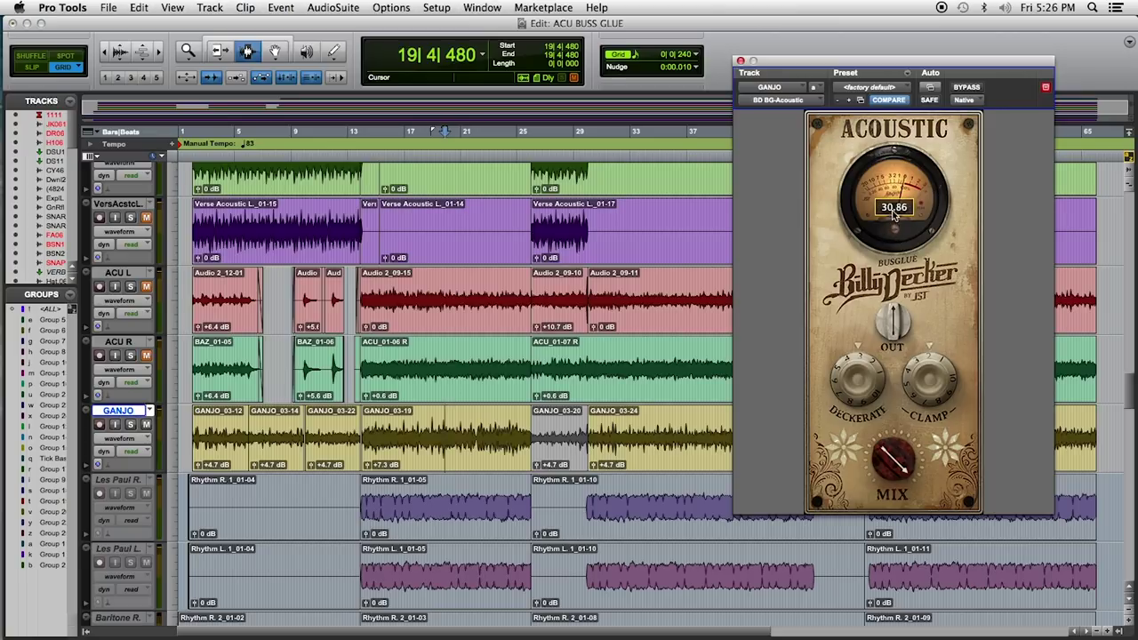
{"action": "left_click_drag", "start_coordinate": [920, 383], "coordinate": [925, 375]}
{"action": "key", "text": "space"}
{"action": "left_click", "coordinate": [131, 424]}
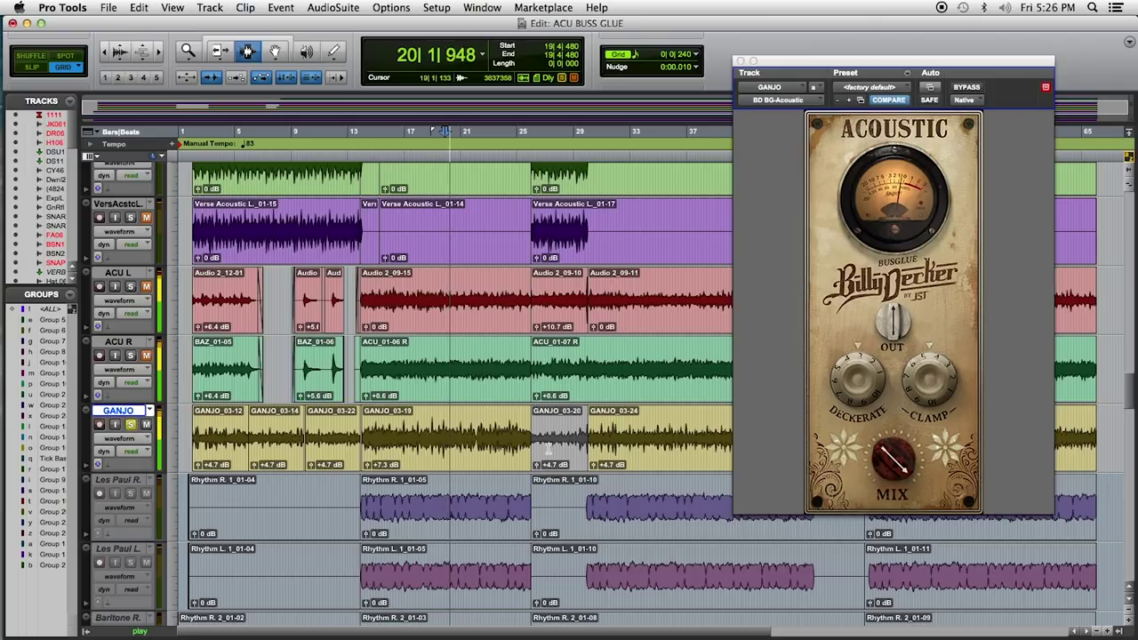
Set the GANJO plug-in's screw control to about 24 and its Clamp to about 44.
{"action": "left_click", "coordinate": [894, 232]}
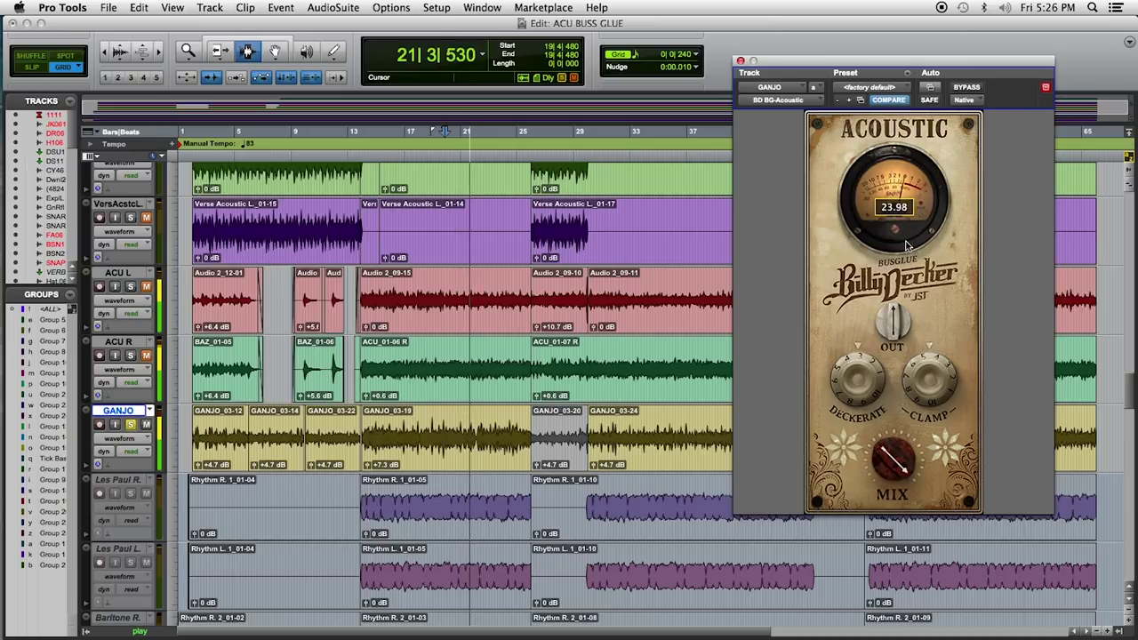
{"action": "key", "text": "space"}
{"action": "mouse_move", "coordinate": [922, 373]}
{"action": "left_click_drag", "start_coordinate": [922, 373], "coordinate": [925, 372]}
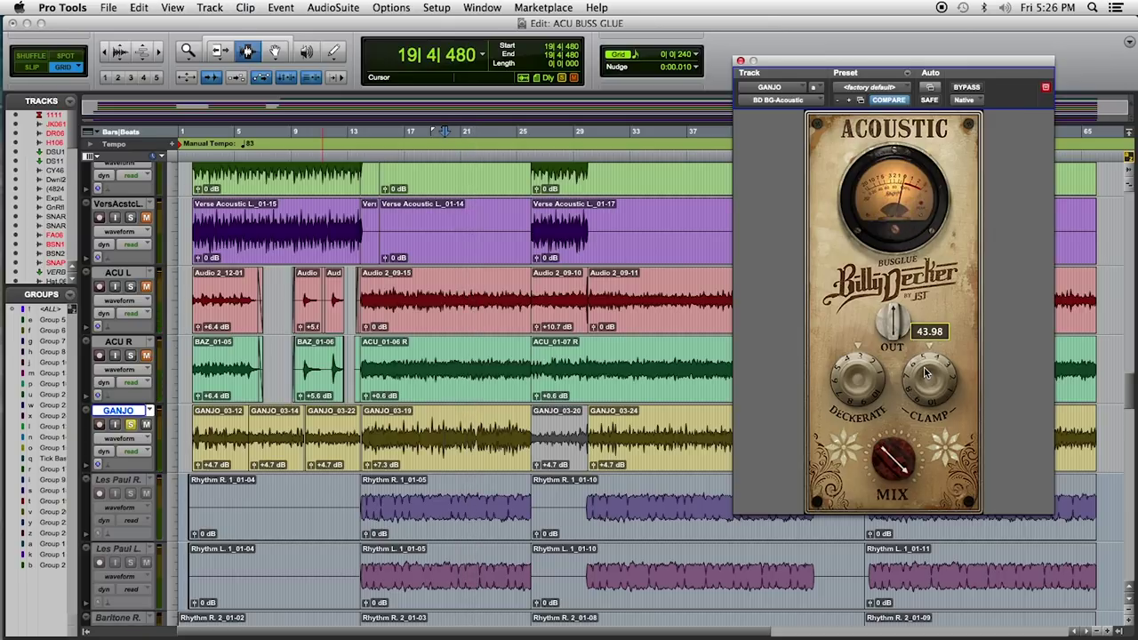
{"action": "mouse_move", "coordinate": [893, 236]}
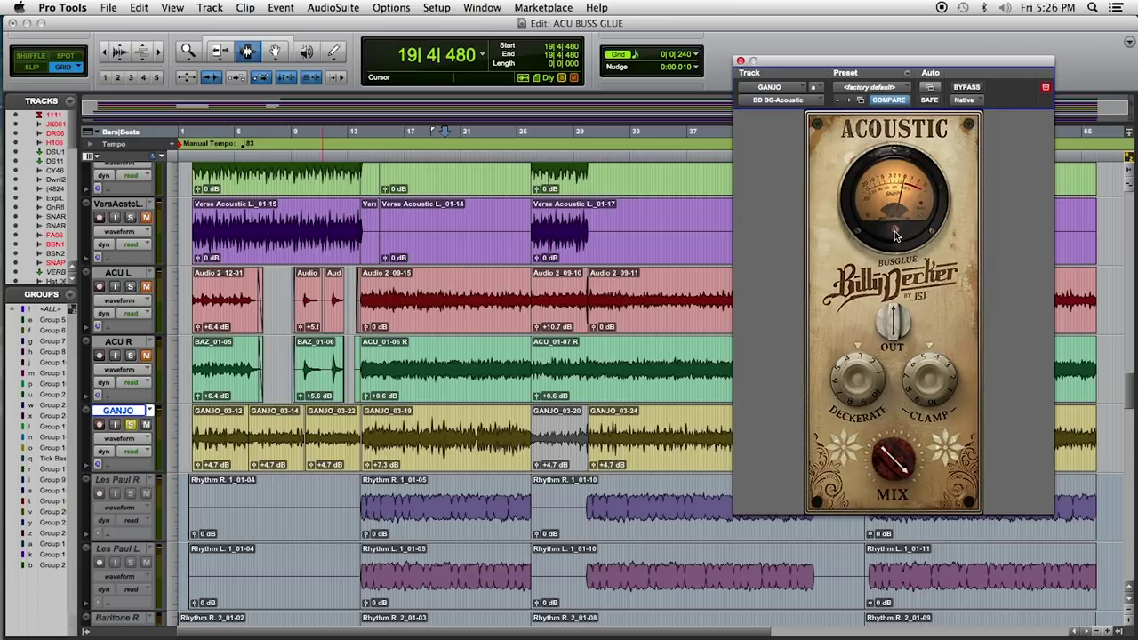
{"action": "mouse_move", "coordinate": [849, 384]}
Play the mix with GANJO unsoloed and the track groups reactivated, close the plug-in window, and unmute ACU L and ACU R.
{"action": "key", "text": "space"}
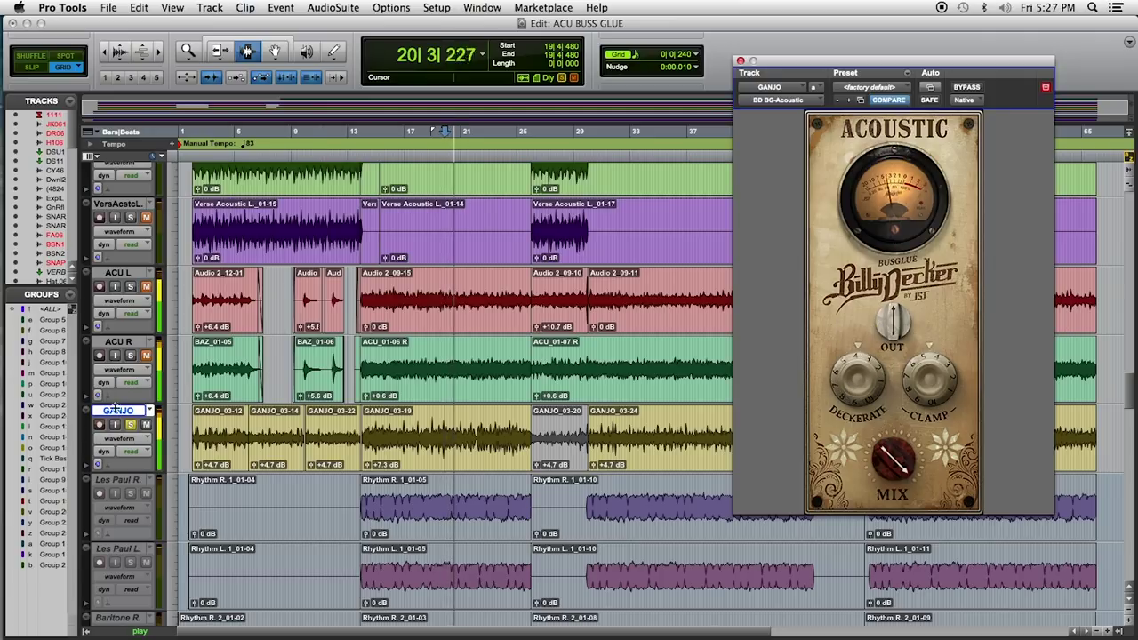
{"action": "left_click", "coordinate": [142, 442]}
{"action": "left_click", "coordinate": [449, 428]}
{"action": "key", "text": "super+equal"}
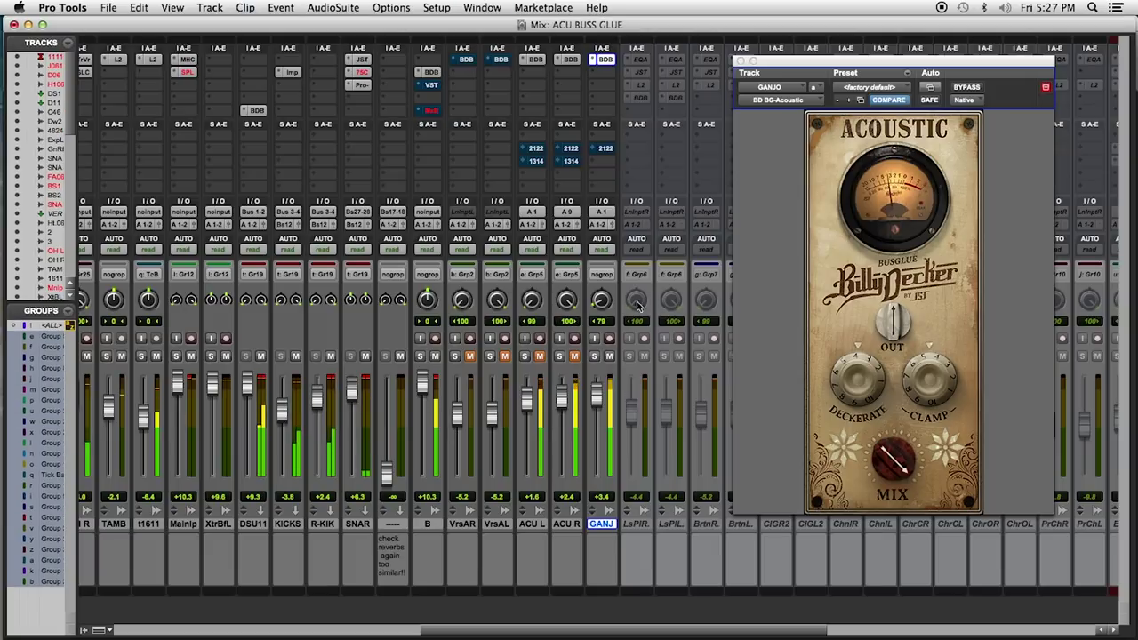
{"action": "left_click", "coordinate": [740, 60]}
{"action": "left_click", "coordinate": [574, 356]}
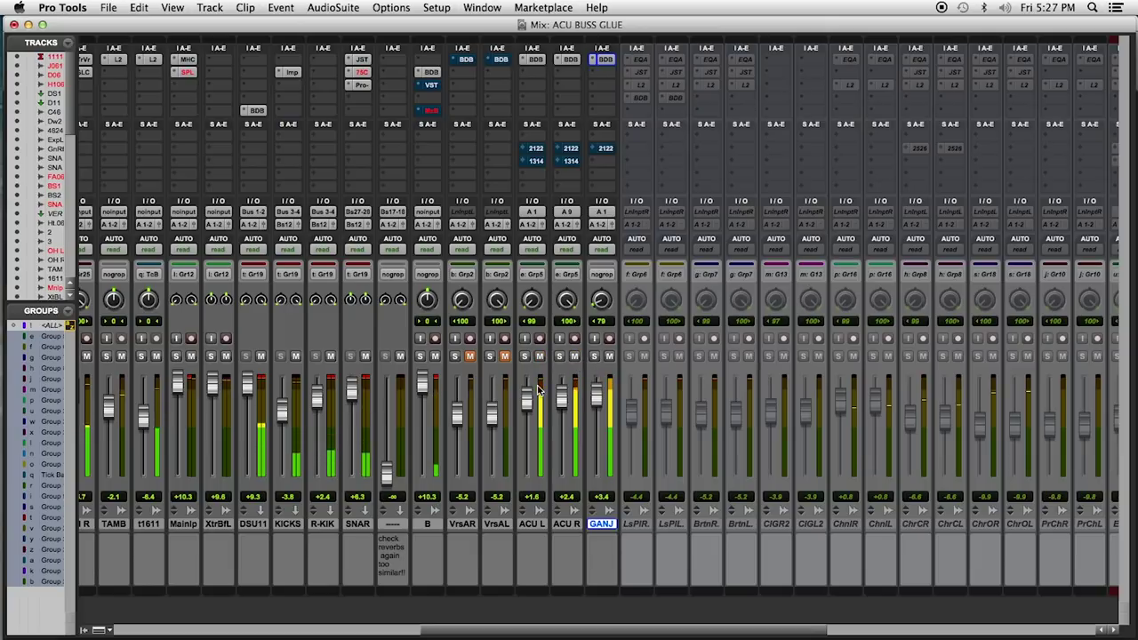
Select the verse acoustic clips starting at bar 26 in the Edit window, play from there, and unmute both verse acoustic tracks.
{"action": "key", "text": "super+equal"}
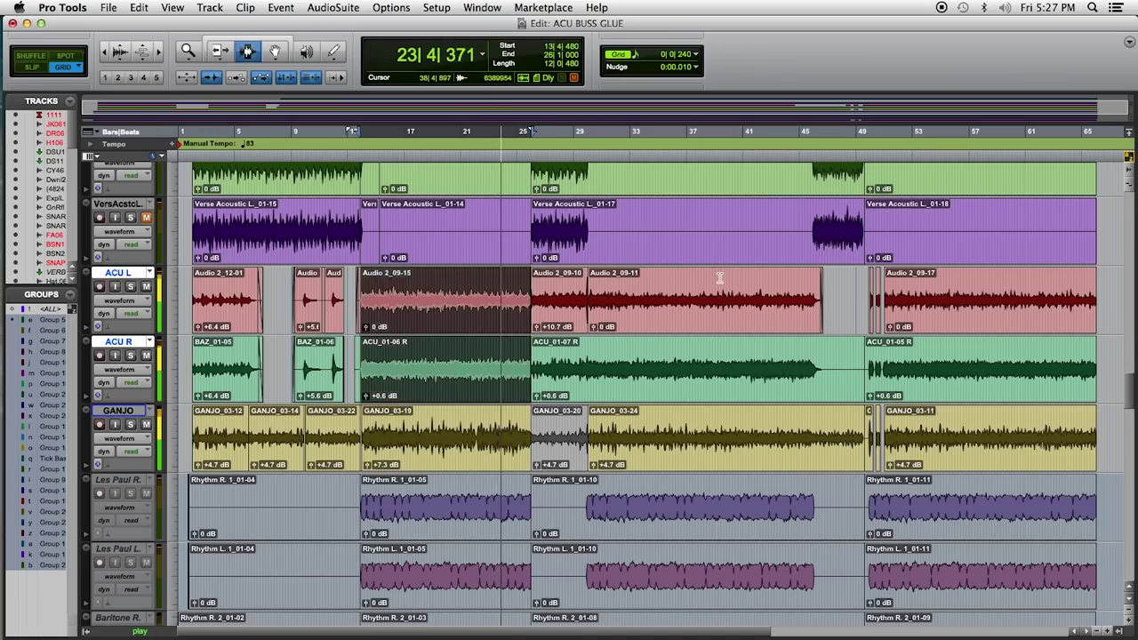
{"action": "double_click", "coordinate": [576, 228]}
{"action": "key", "text": "space"}
{"action": "key", "text": "space"}
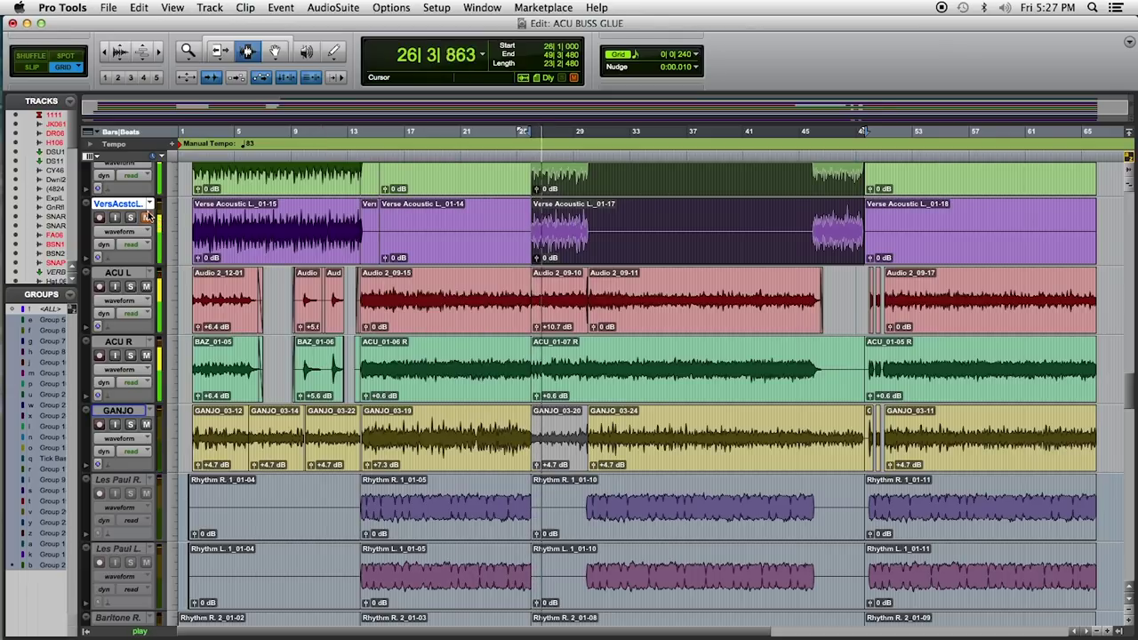
Save the session during playback and zoom out the Edit window's timeline.
{"action": "key", "text": "super+equal"}
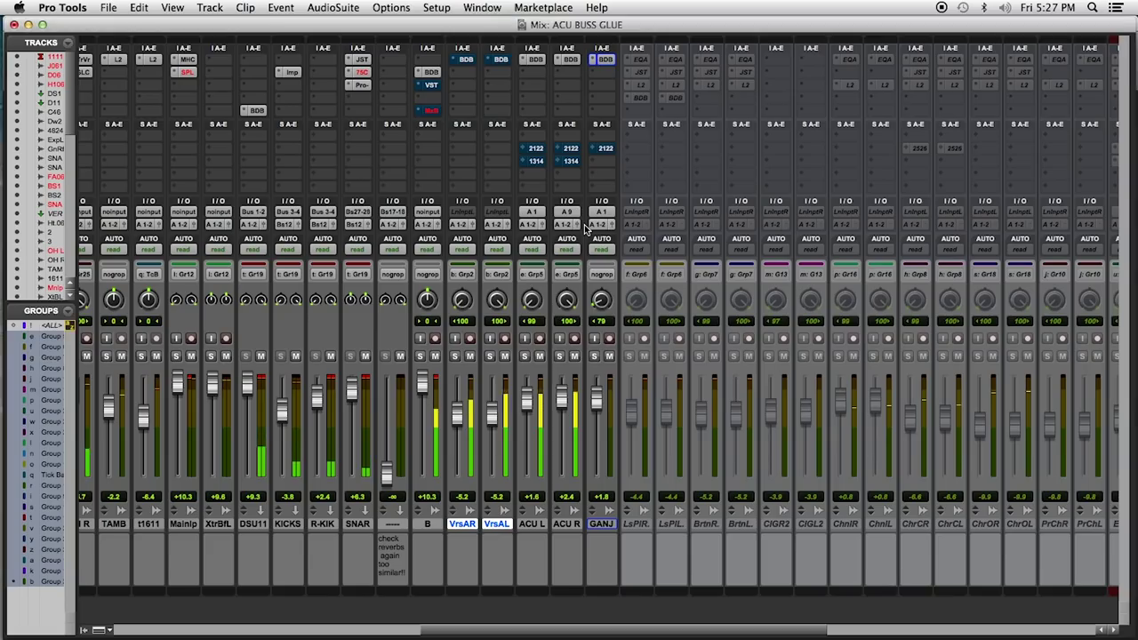
{"action": "key", "text": "super+s"}
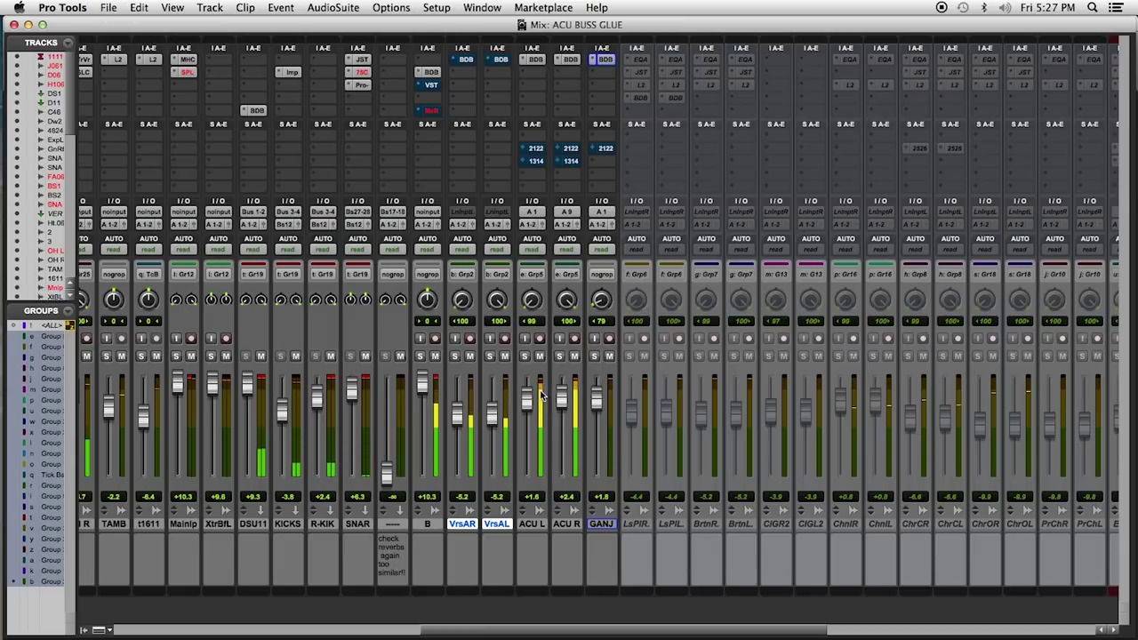
{"action": "key", "text": "super+equal"}
{"action": "key", "text": "super+bracketleft"}
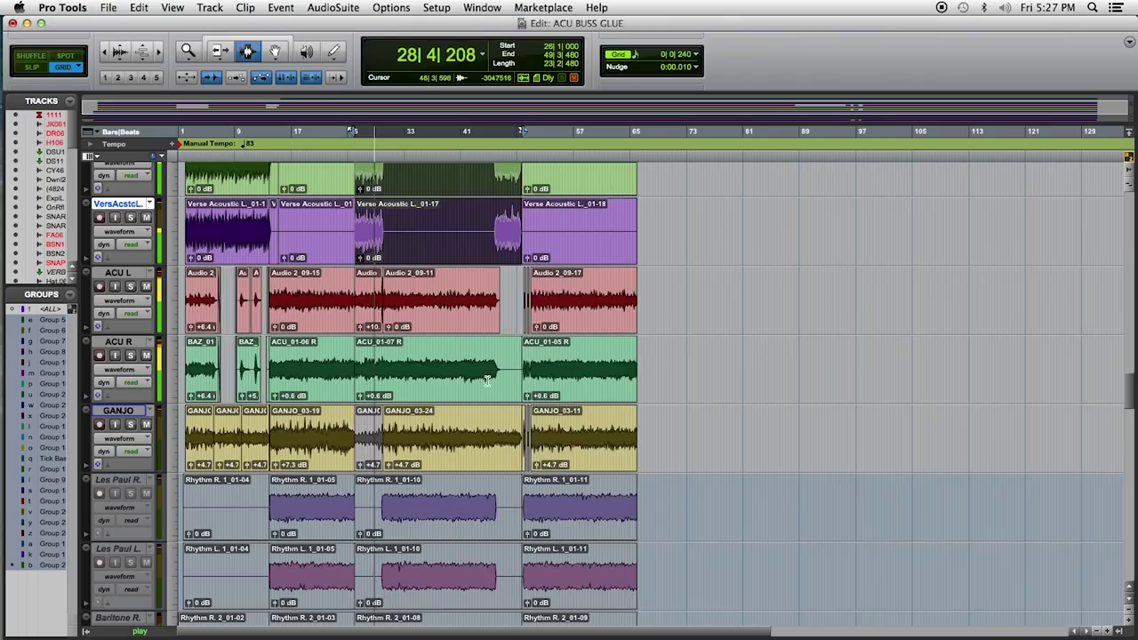
{"action": "left_click", "coordinate": [178, 302]}
{"action": "left_click", "coordinate": [178, 302]}
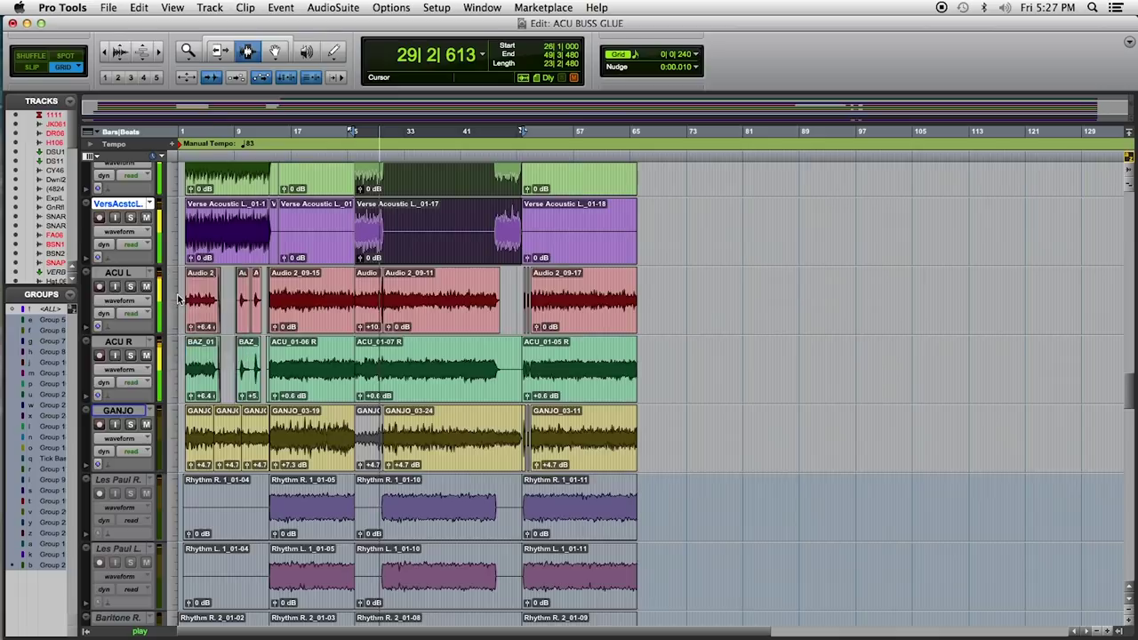
Reselect the verse acoustic clips starting at bar 26 in the Edit window and restart playback from there.
{"action": "key", "text": "super+equal"}
{"action": "left_click", "coordinate": [491, 61]}
{"action": "left_click", "coordinate": [474, 76]}
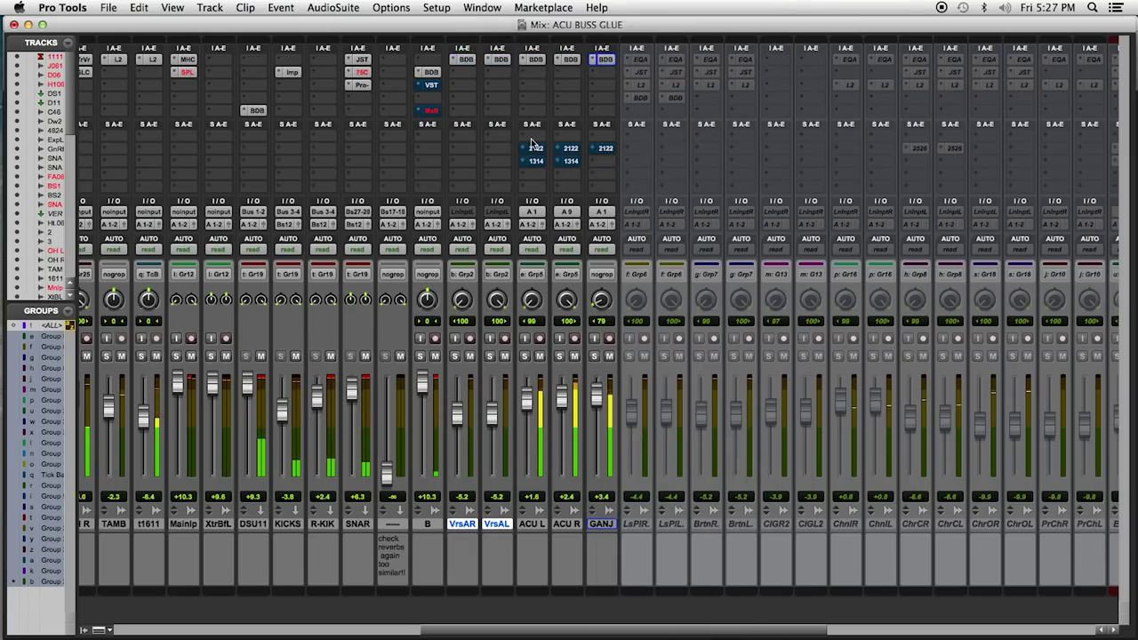
{"action": "key", "text": "super+equal"}
{"action": "double_click", "coordinate": [380, 221]}
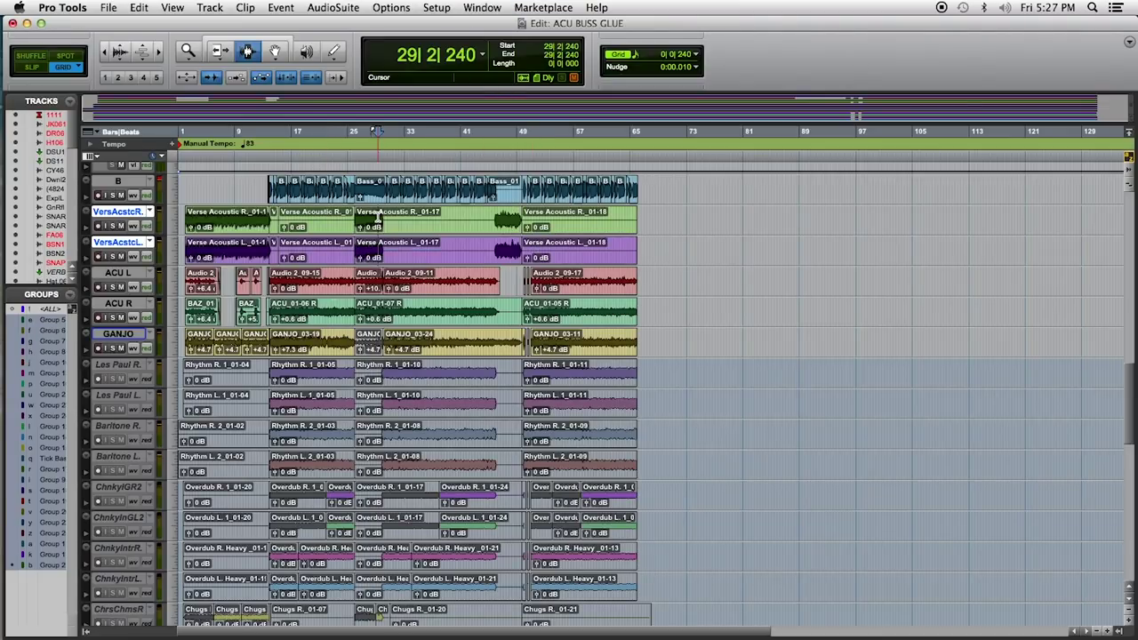
{"action": "key", "text": "space"}
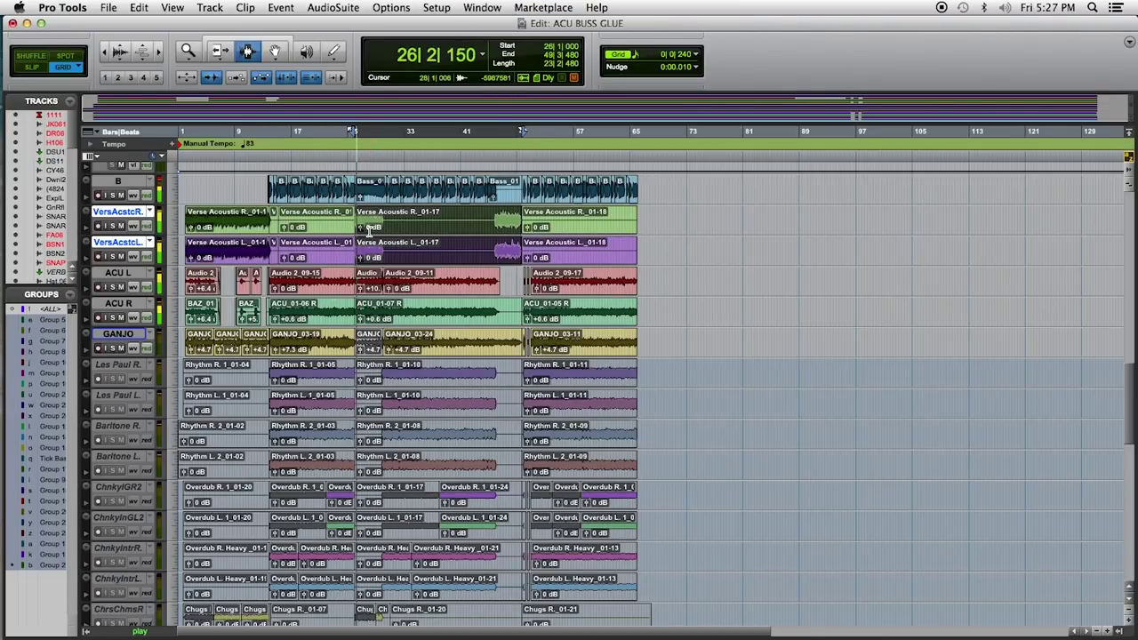
Open the BD BG-Acoustic window of the Verse Acoustic R track, keep it open independently, and move it clear of the acoustic tracks' inserts.
{"action": "key", "text": "super+equal"}
{"action": "left_click", "coordinate": [466, 60]}
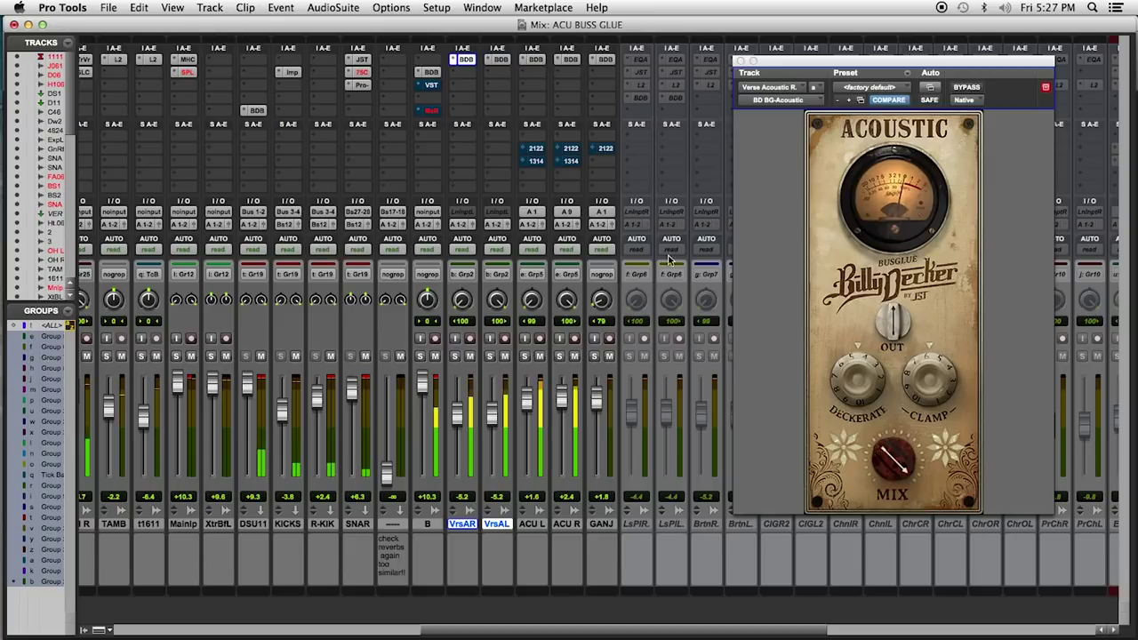
{"action": "left_click", "coordinate": [1045, 88]}
{"action": "left_click_drag", "start_coordinate": [973, 61], "coordinate": [414, 114]}
Open the BD BG-Acoustic plug-ins of ACU L and GANJO in their own windows beside the Verse Acoustic R one.
{"action": "left_click", "coordinate": [535, 60]}
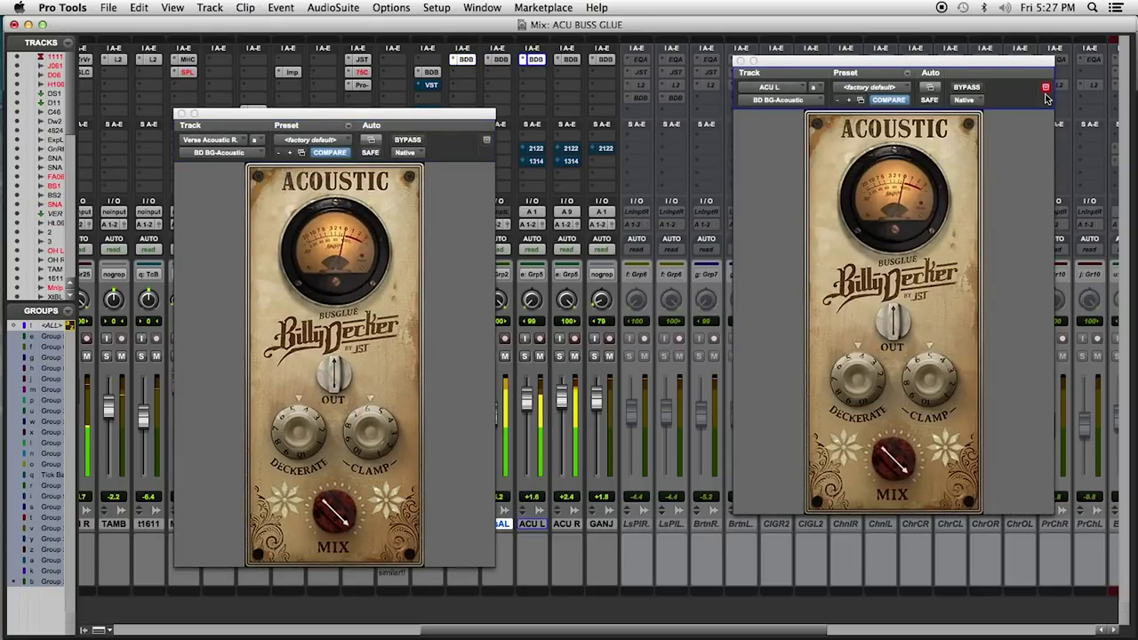
{"action": "left_click_drag", "start_coordinate": [673, 102], "coordinate": [670, 105]}
{"action": "left_click", "coordinate": [605, 59]}
{"action": "left_click_drag", "start_coordinate": [999, 66], "coordinate": [1067, 101]}
Arrange the Verse Acoustic R, ACU L and GANJO plug-in windows side by side without overlap during playback.
{"action": "left_click_drag", "start_coordinate": [415, 112], "coordinate": [365, 99]}
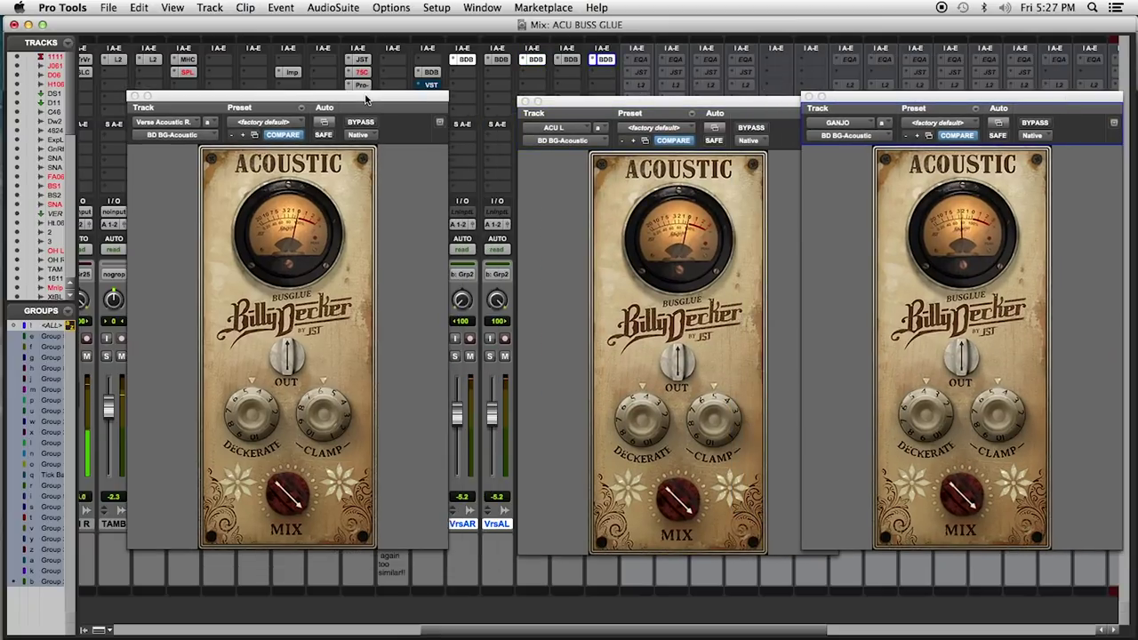
{"action": "left_click_drag", "start_coordinate": [595, 111], "coordinate": [537, 100]}
{"action": "left_click_drag", "start_coordinate": [872, 107], "coordinate": [862, 101]}
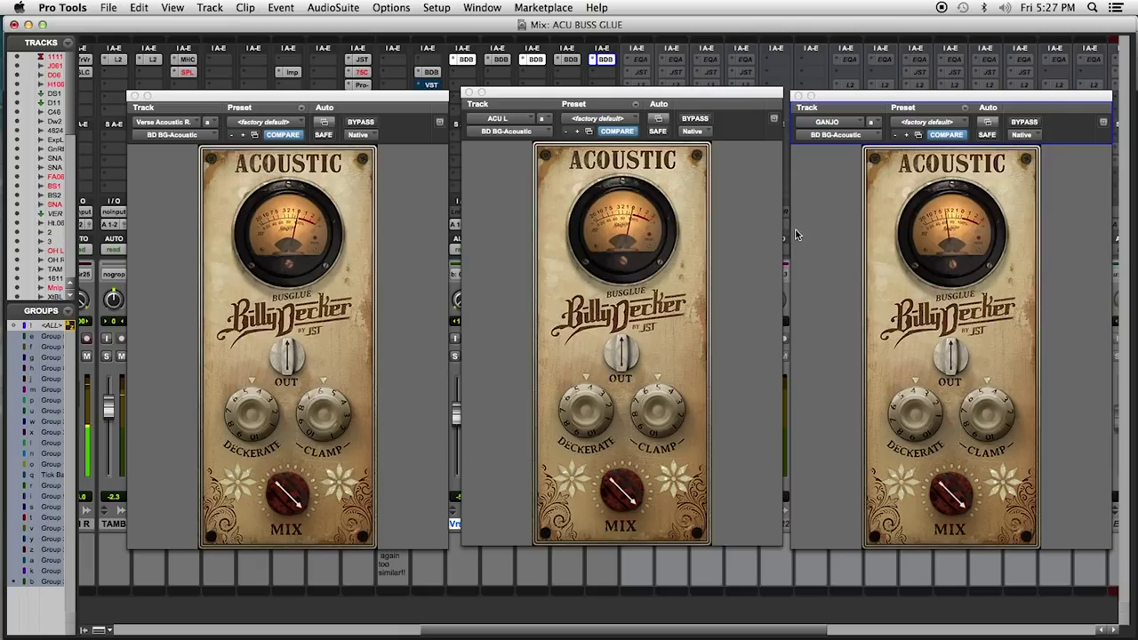
{"action": "left_click_drag", "start_coordinate": [576, 420], "coordinate": [574, 424]}
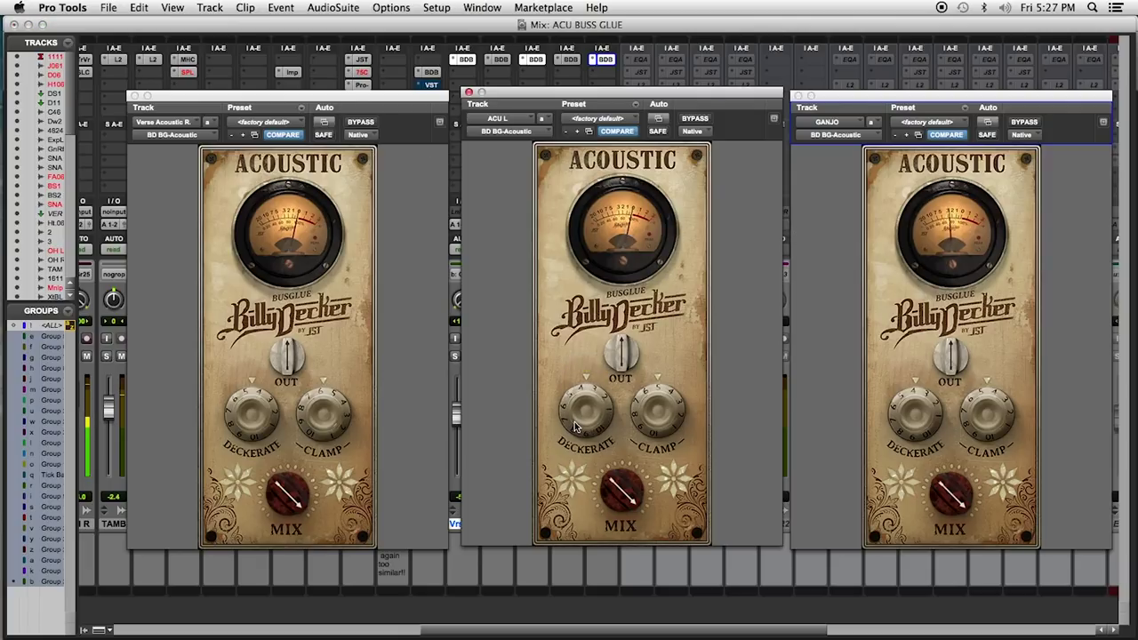